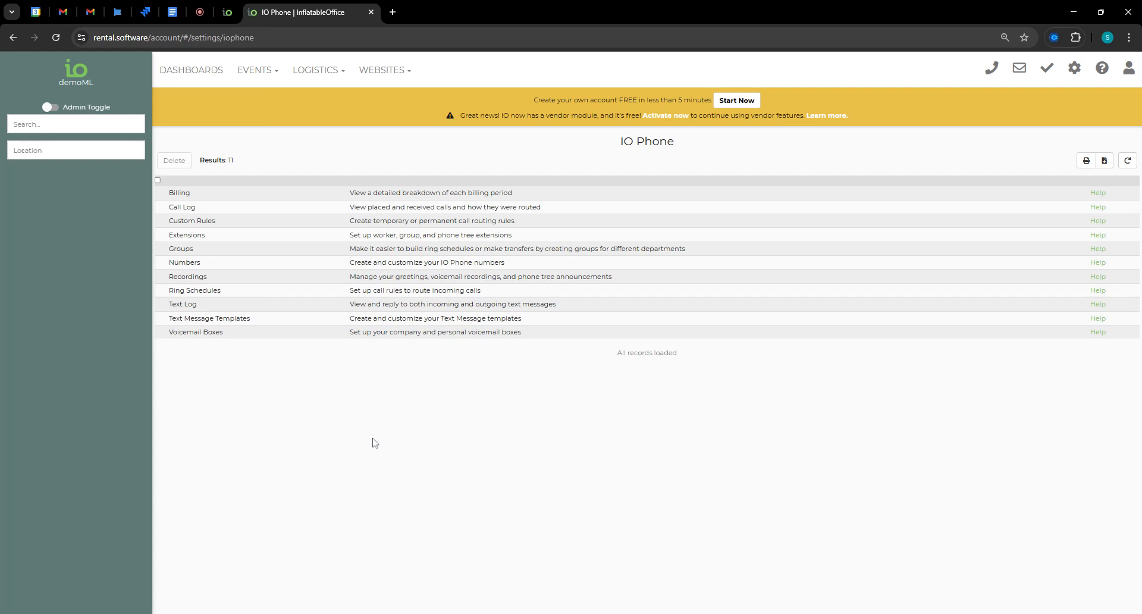
Step: View the form for adding an IO Phone number from the Numbers settings and close it without saving
{"action": "left_click", "coordinate": [1074, 68]}
{"action": "left_click", "coordinate": [913, 174]}
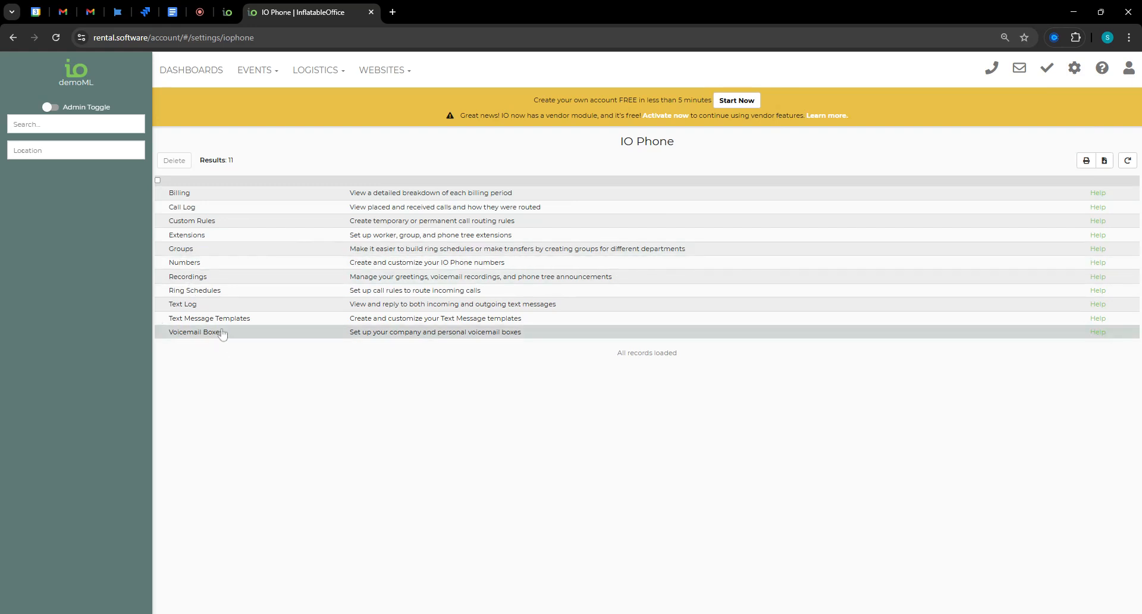
{"action": "left_click", "coordinate": [219, 263]}
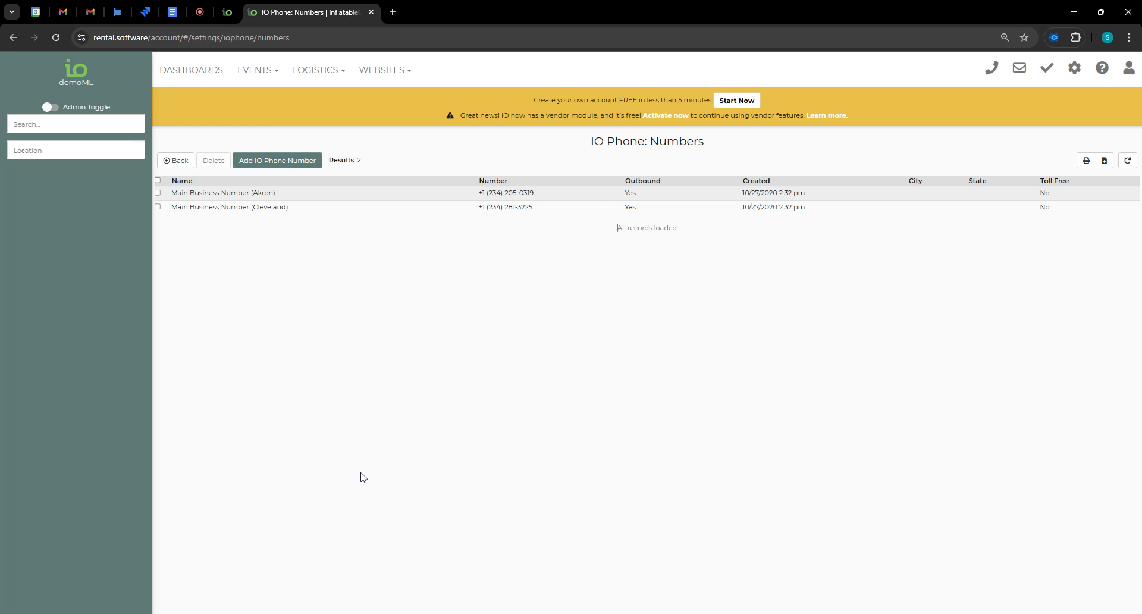
{"action": "left_click", "coordinate": [288, 163]}
{"action": "left_click", "coordinate": [292, 168]}
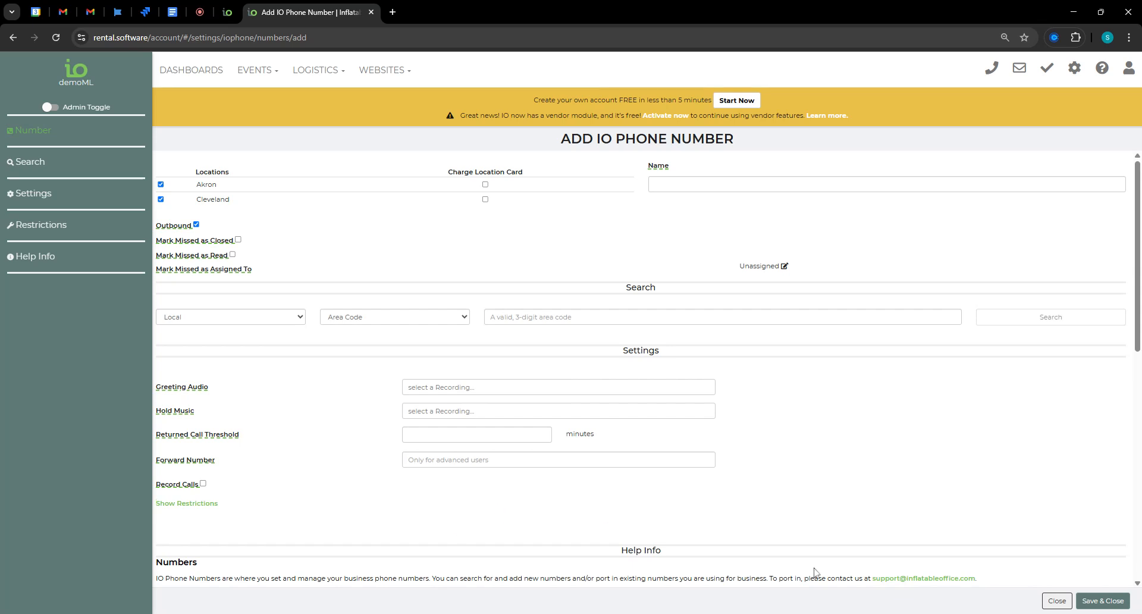
{"action": "left_click", "coordinate": [1057, 601]}
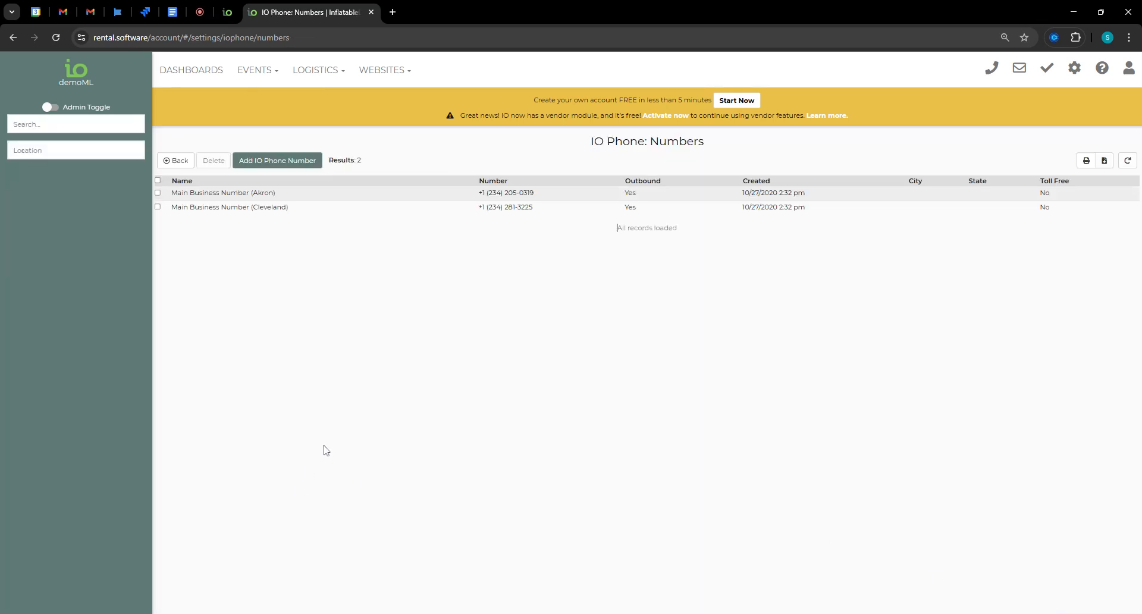
Step: Review the Akron main business number's settings and return to the IO Phone settings list
{"action": "left_click", "coordinate": [250, 192]}
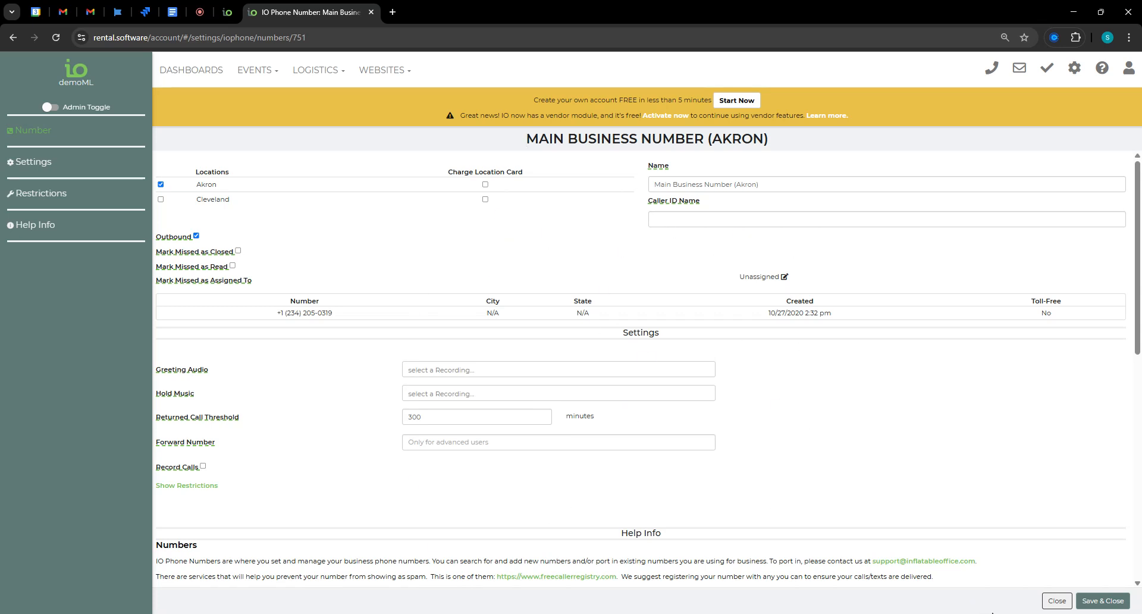
{"action": "left_click", "coordinate": [1054, 603]}
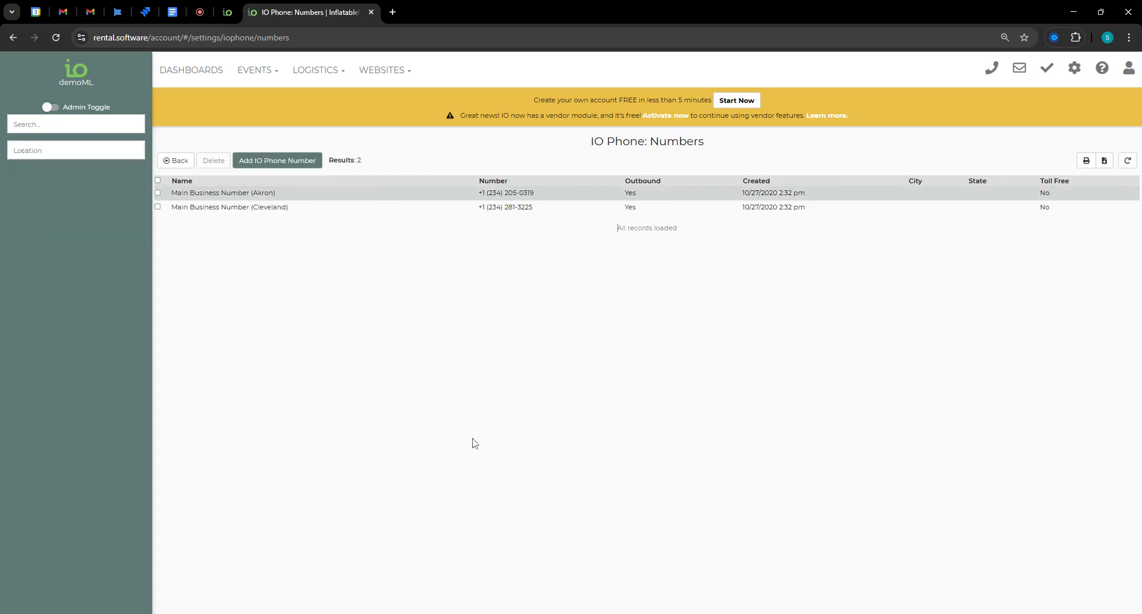
{"action": "left_click", "coordinate": [176, 160]}
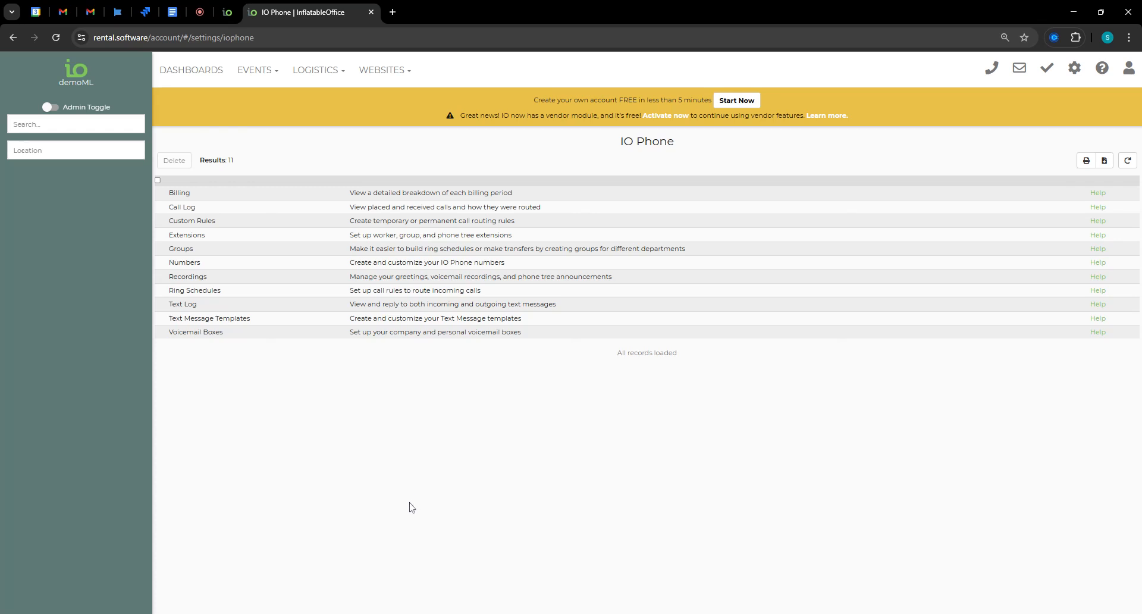
Step: View the IO Phone ring schedules and the Workers list, and return to the IO Phone settings
{"action": "left_click", "coordinate": [384, 295]}
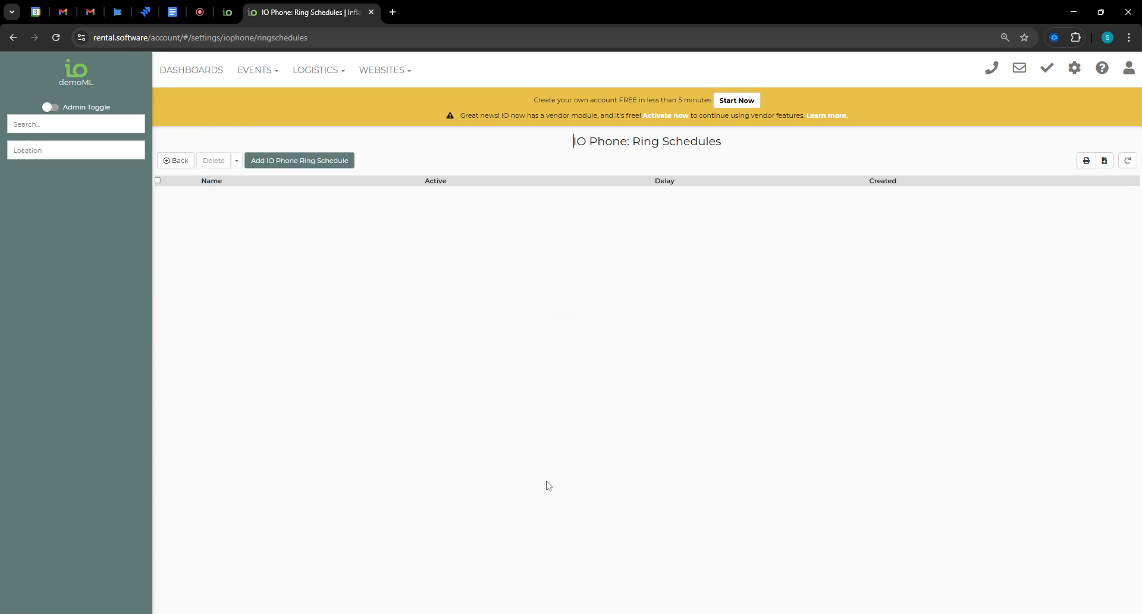
{"action": "left_click", "coordinate": [1081, 65]}
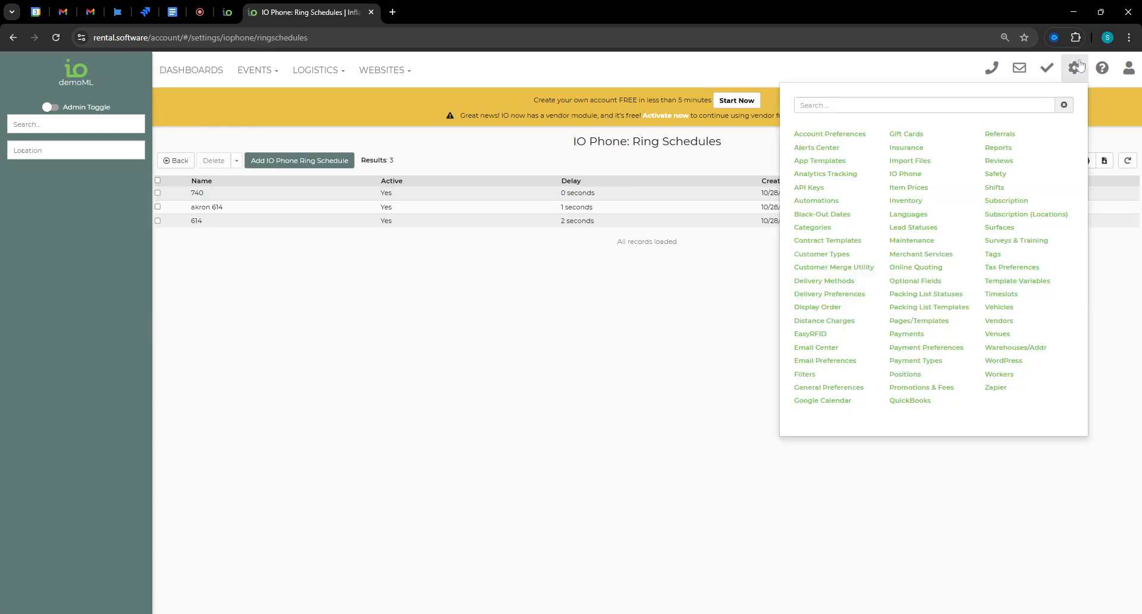
{"action": "left_click", "coordinate": [1000, 374]}
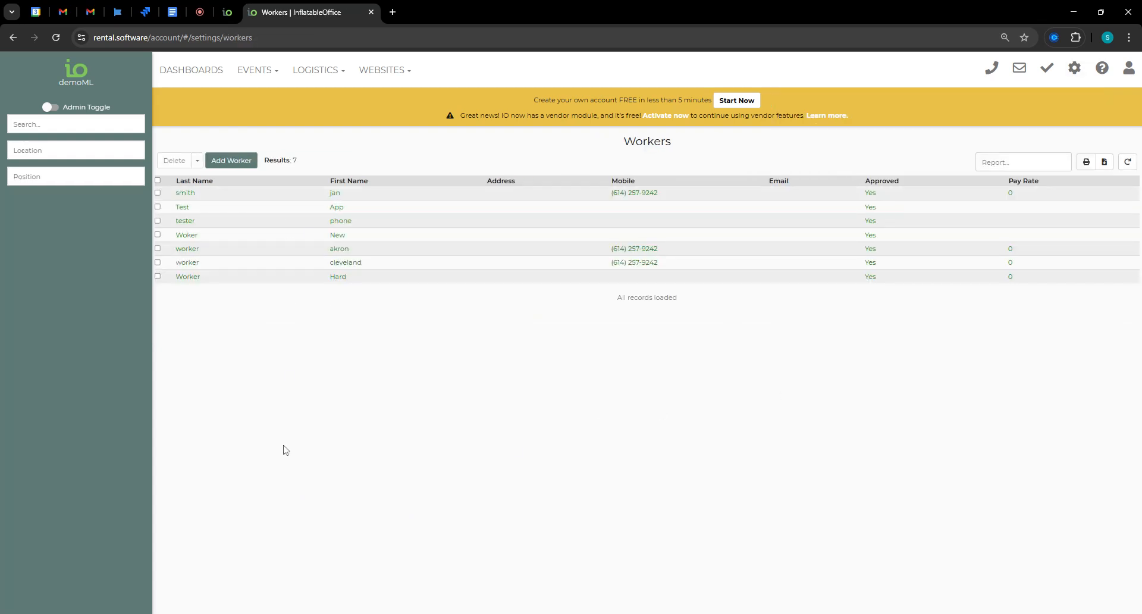
{"action": "left_click", "coordinate": [1074, 67]}
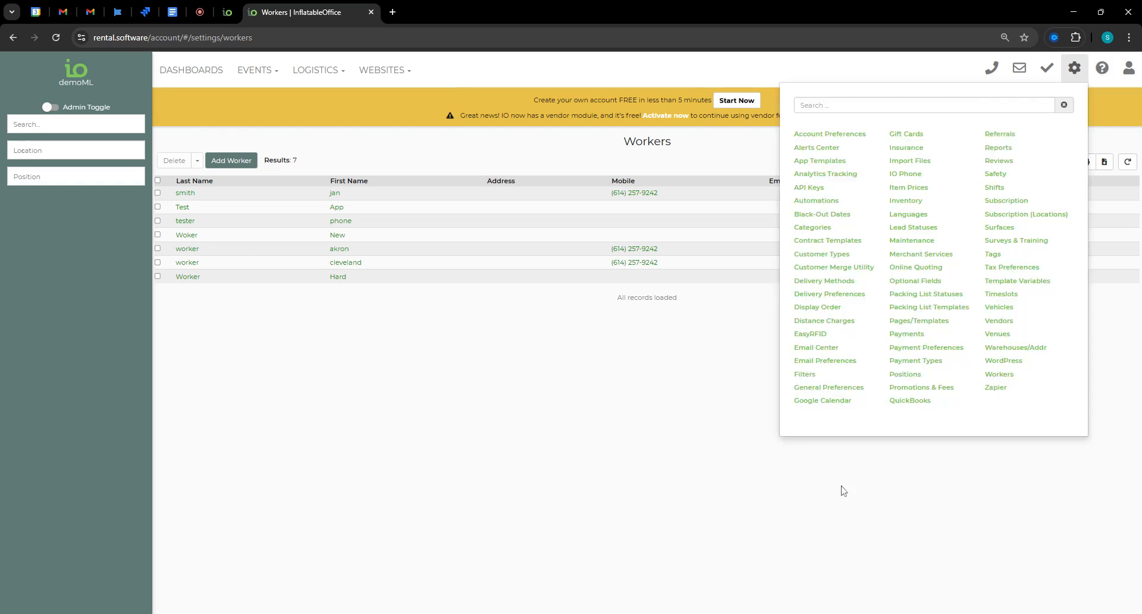
{"action": "left_click", "coordinate": [905, 174]}
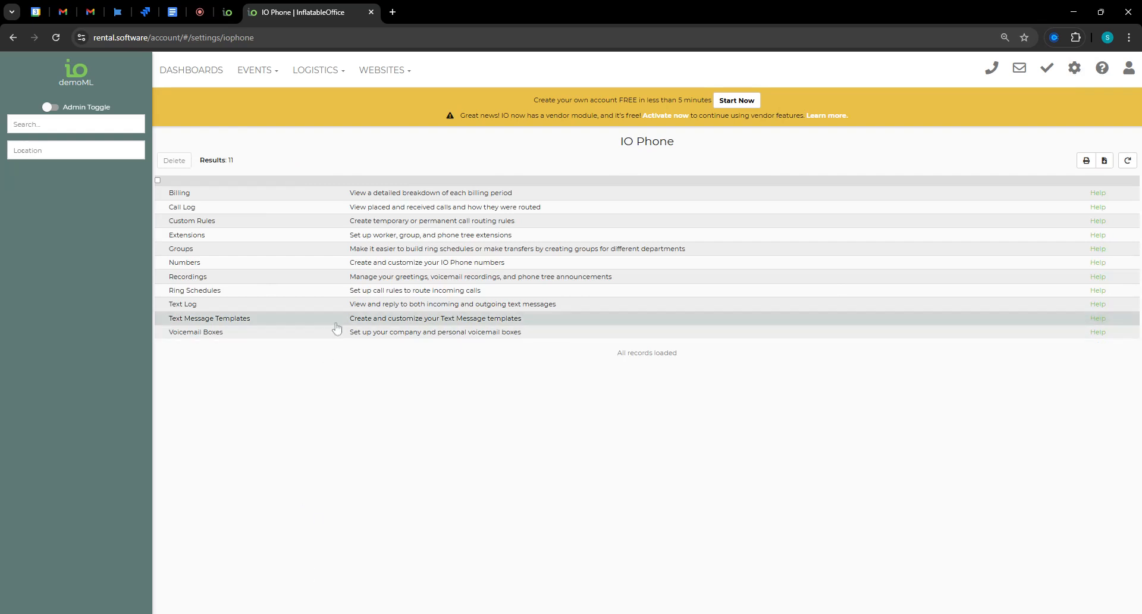
Step: Start a new IO Phone ring schedule and name it "worker"
{"action": "left_click", "coordinate": [388, 292]}
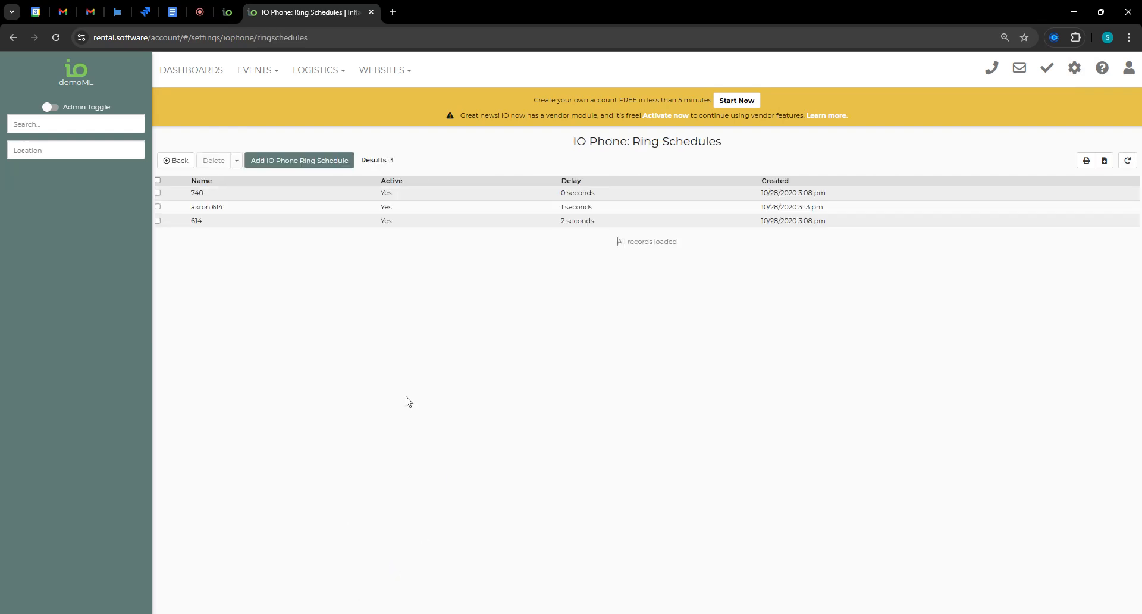
{"action": "left_click", "coordinate": [299, 160]}
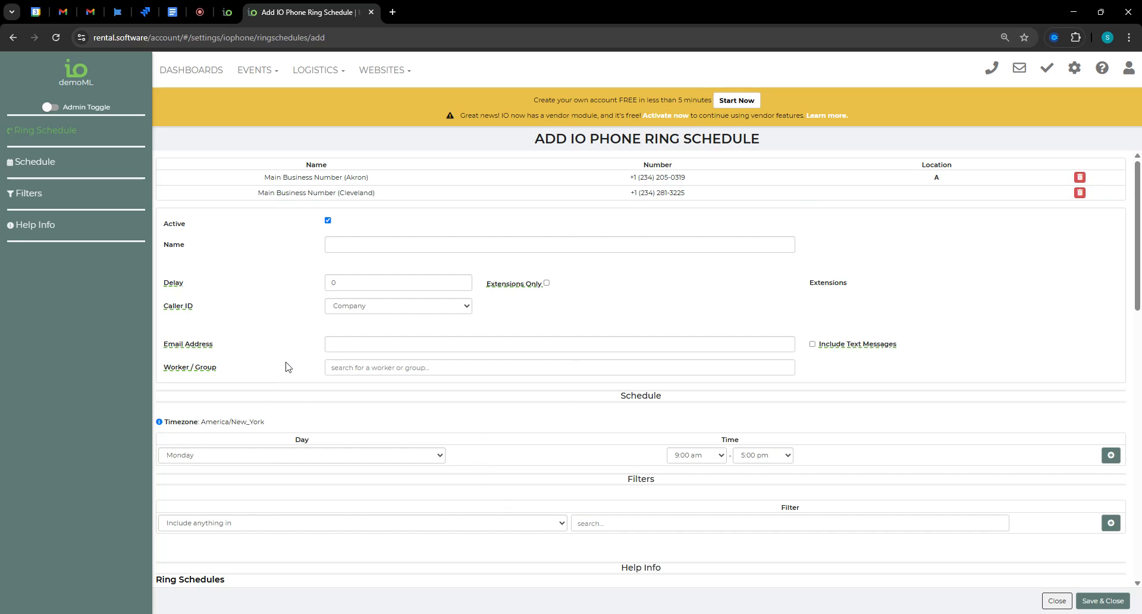
{"action": "left_click", "coordinate": [375, 244]}
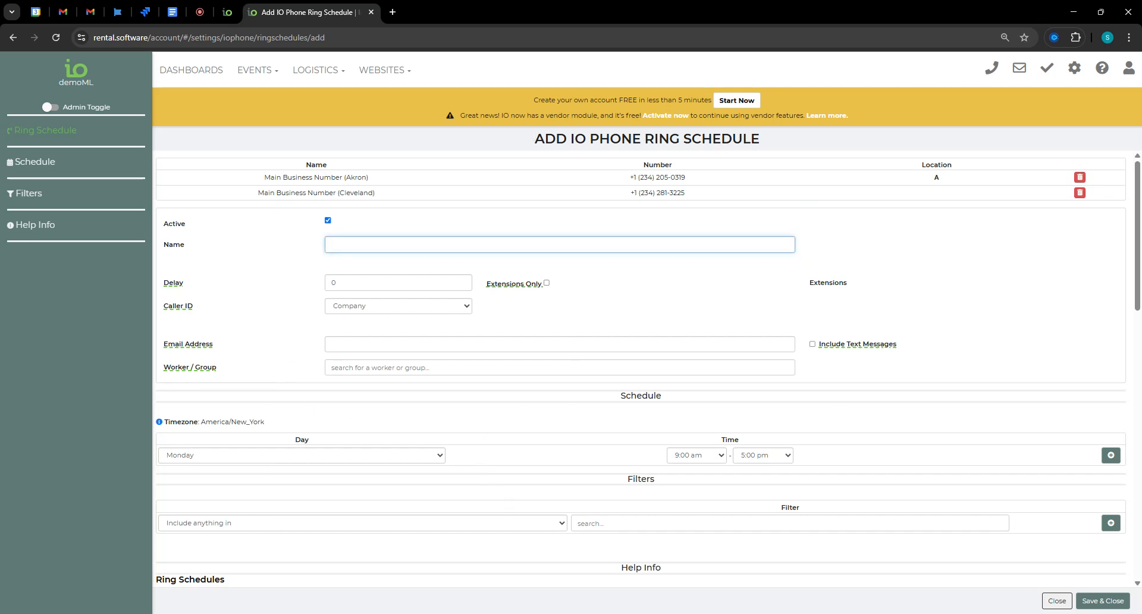
{"action": "type", "text": "worke"}
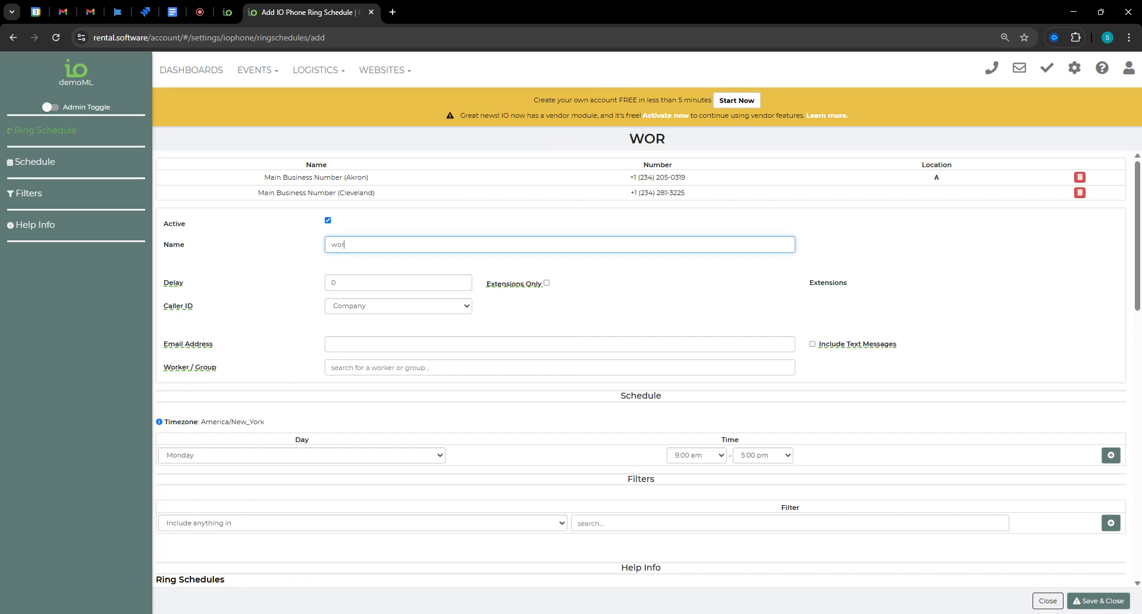
{"action": "key", "text": "BackSpace"}
{"action": "key", "text": "BackSpace"}
{"action": "type", "text": "ker"}
Step: Assign the first akron worker entry to the ring schedule and remove the Cleveland main business number from it
{"action": "left_click", "coordinate": [410, 365]}
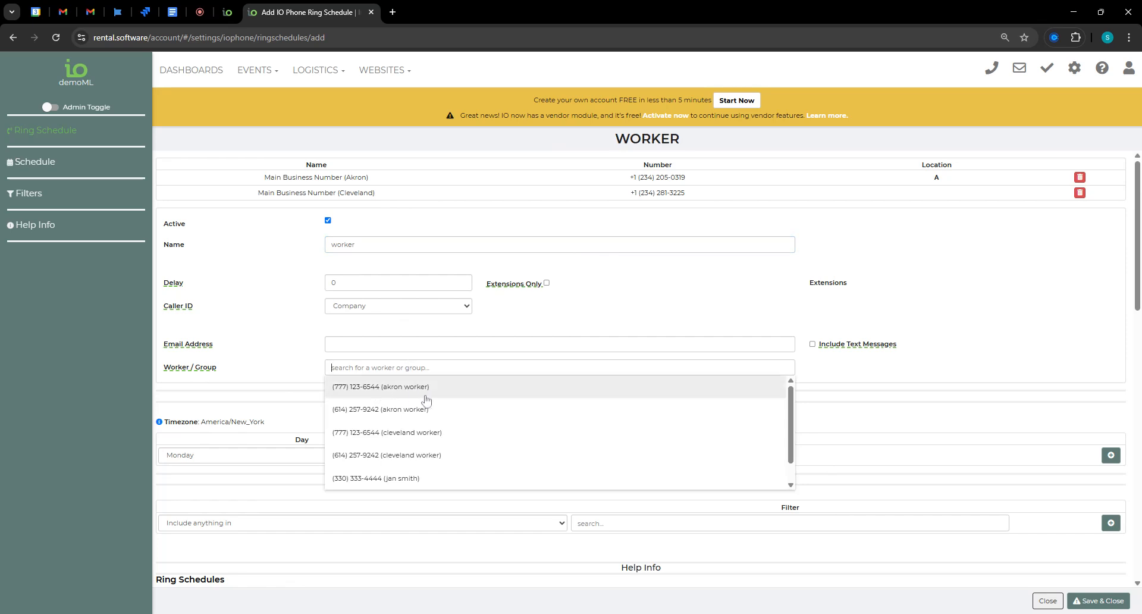
{"action": "left_click", "coordinate": [426, 395]}
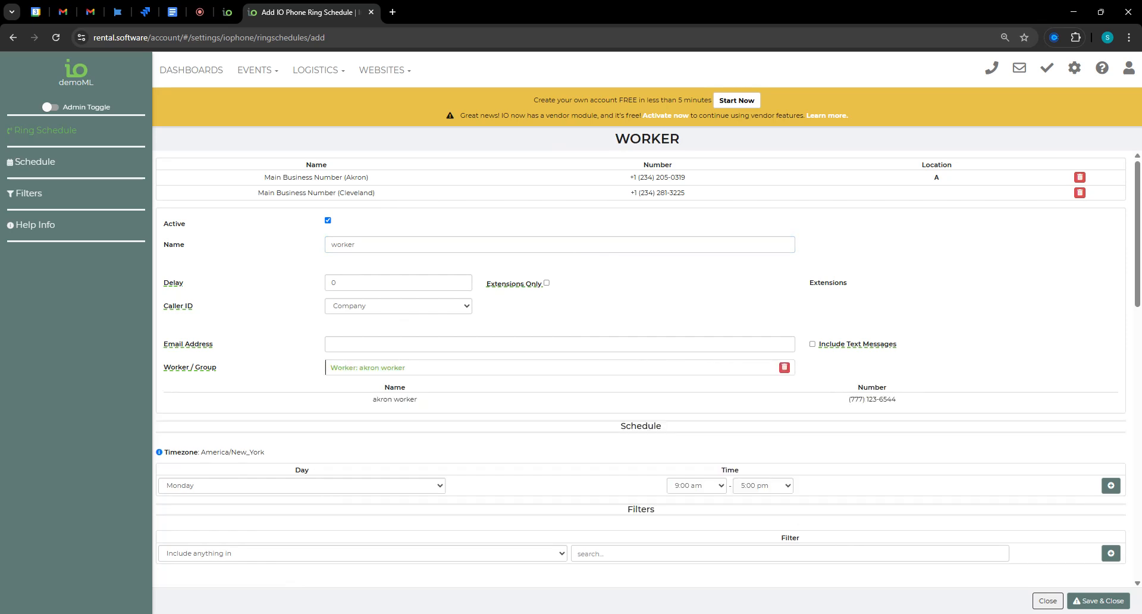
{"action": "left_click", "coordinate": [1079, 193]}
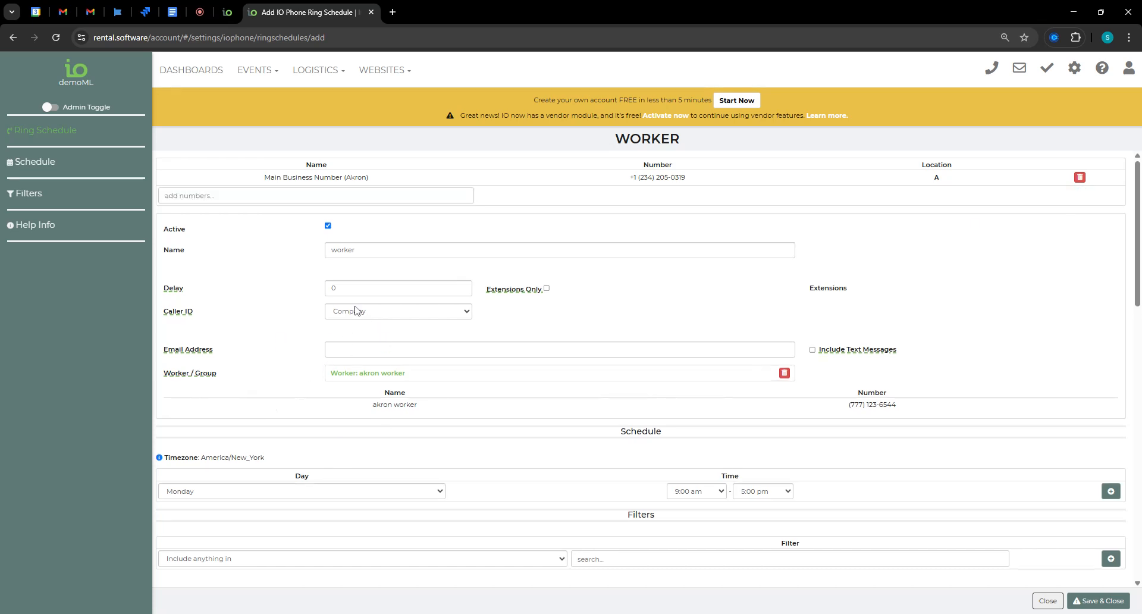
{"action": "left_click", "coordinate": [381, 288]}
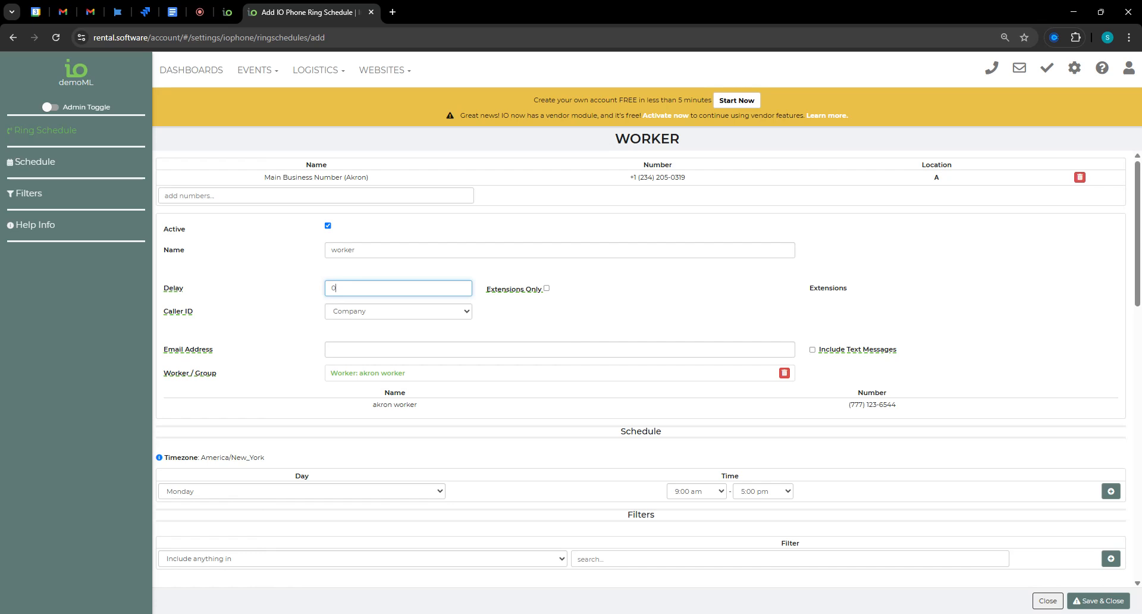
{"action": "key", "text": "ctrl+a"}
{"action": "left_click", "coordinate": [301, 319]}
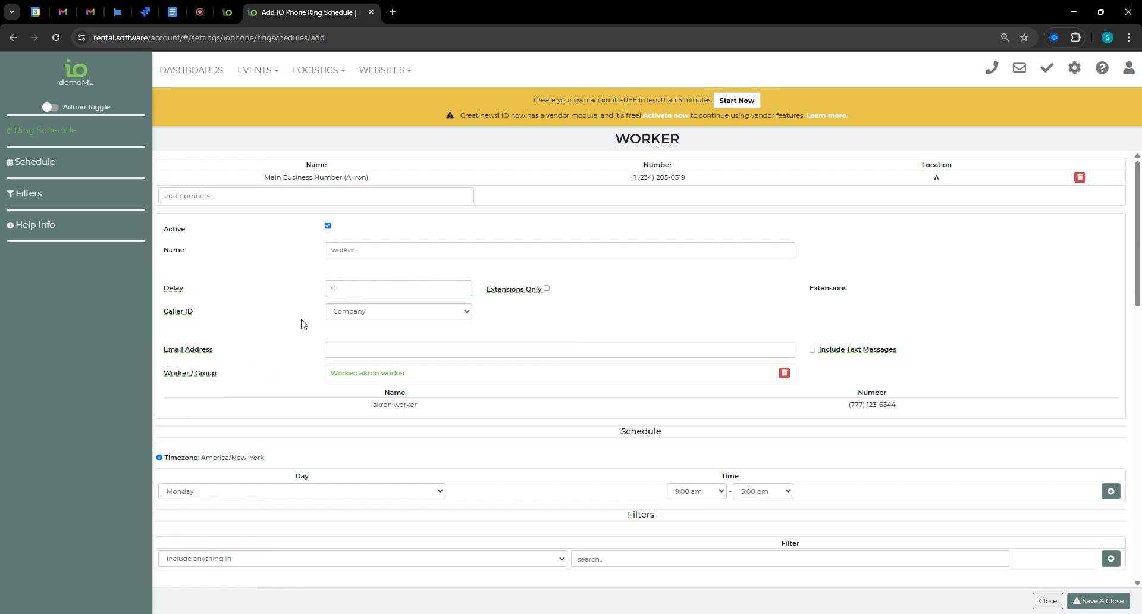
{"action": "left_click", "coordinate": [364, 288]}
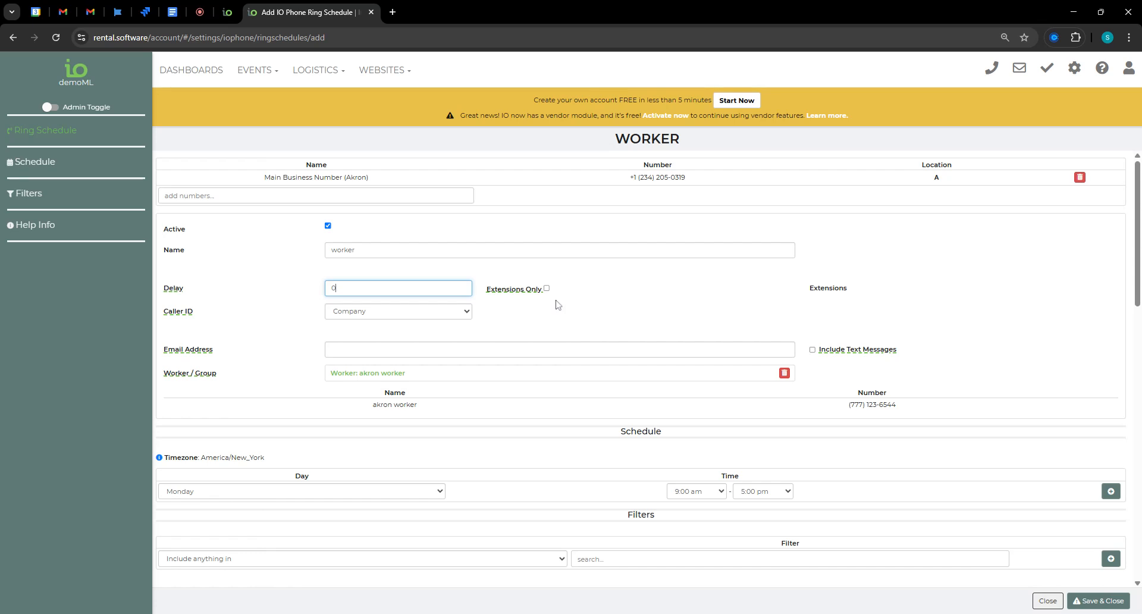
Step: Add schedule rows for Monday and Tuesday from 9:00 am to 5:00 pm and Wednesday from 12:00 pm to 5:00 pm
{"action": "scroll", "coordinate": [404, 333], "scroll_direction": "down", "scroll_amount": 1}
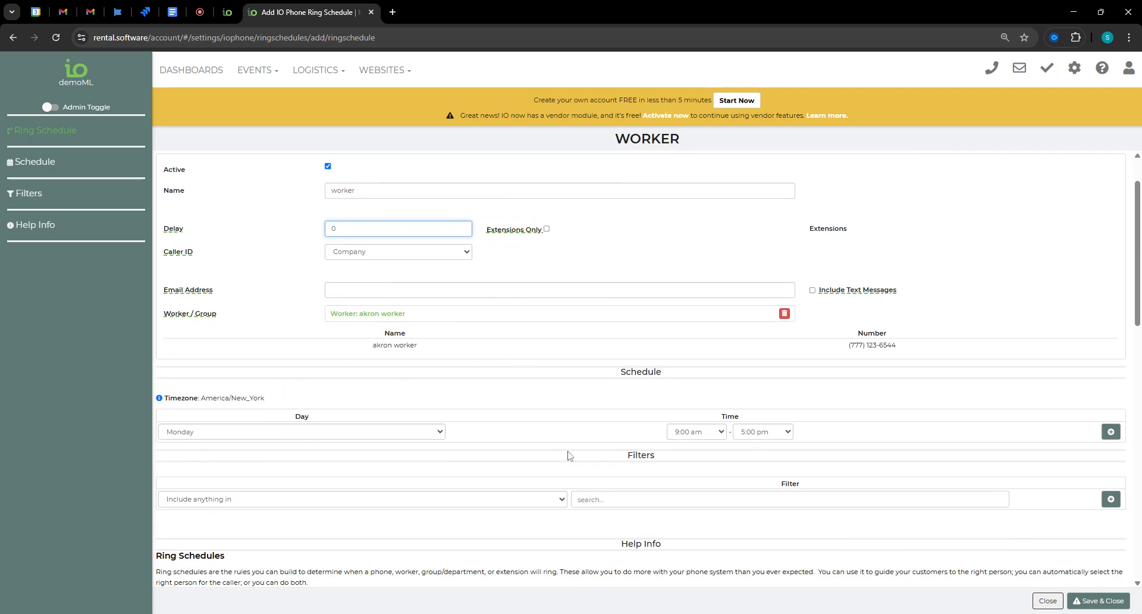
{"action": "scroll", "coordinate": [609, 443], "scroll_direction": "down", "scroll_amount": 2}
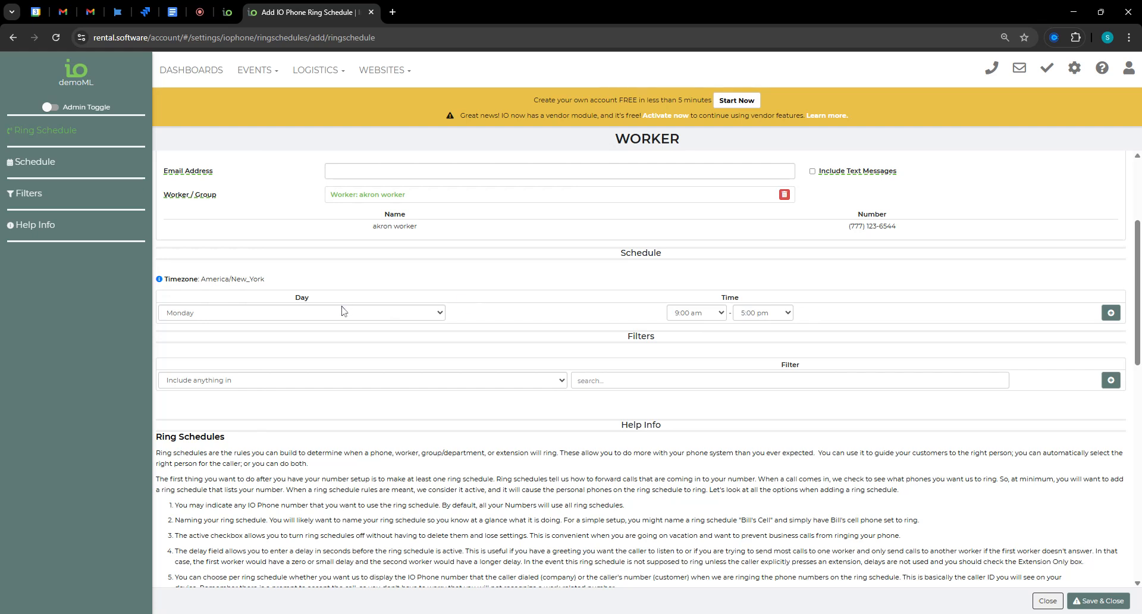
{"action": "left_click", "coordinate": [314, 318]}
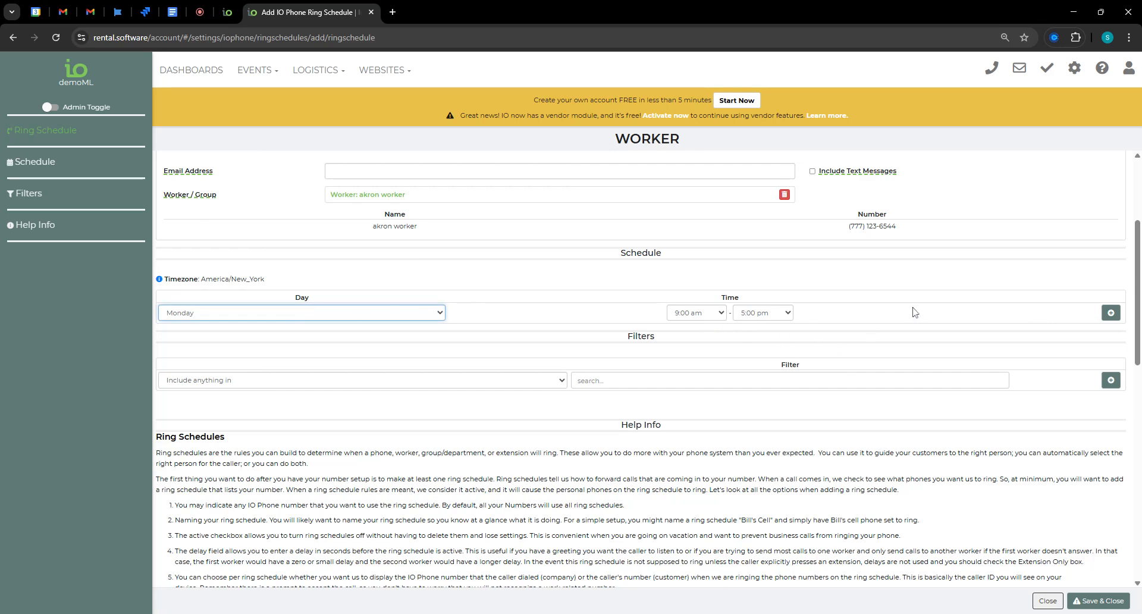
{"action": "left_click", "coordinate": [1110, 312]}
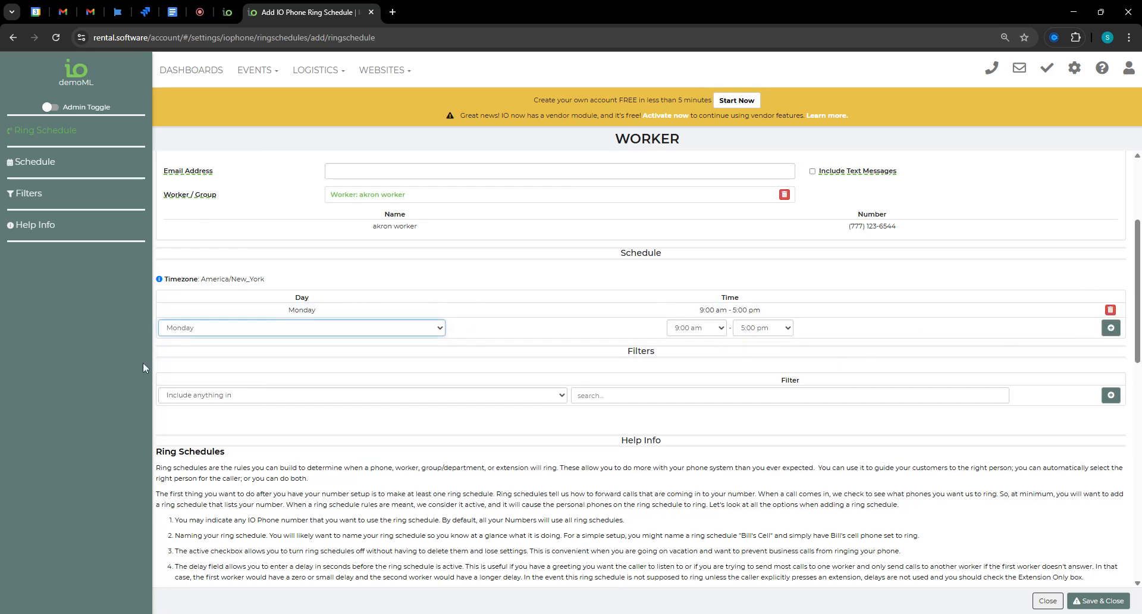
{"action": "left_click", "coordinate": [1110, 328]}
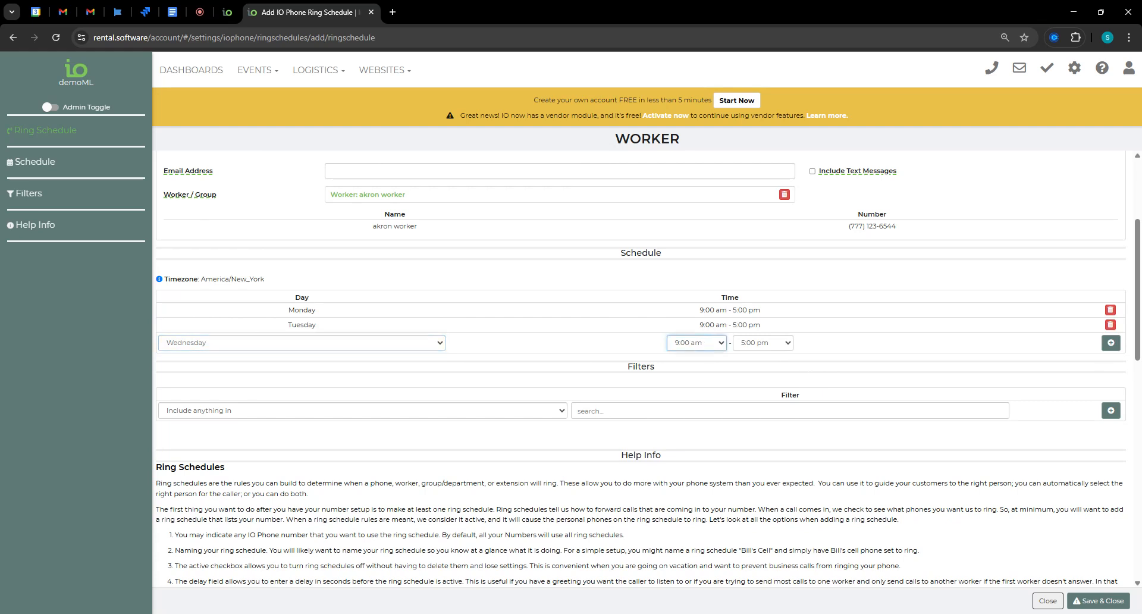
{"action": "key", "text": "1"}
{"action": "key", "text": "2"}
{"action": "left_click", "coordinate": [1116, 344]}
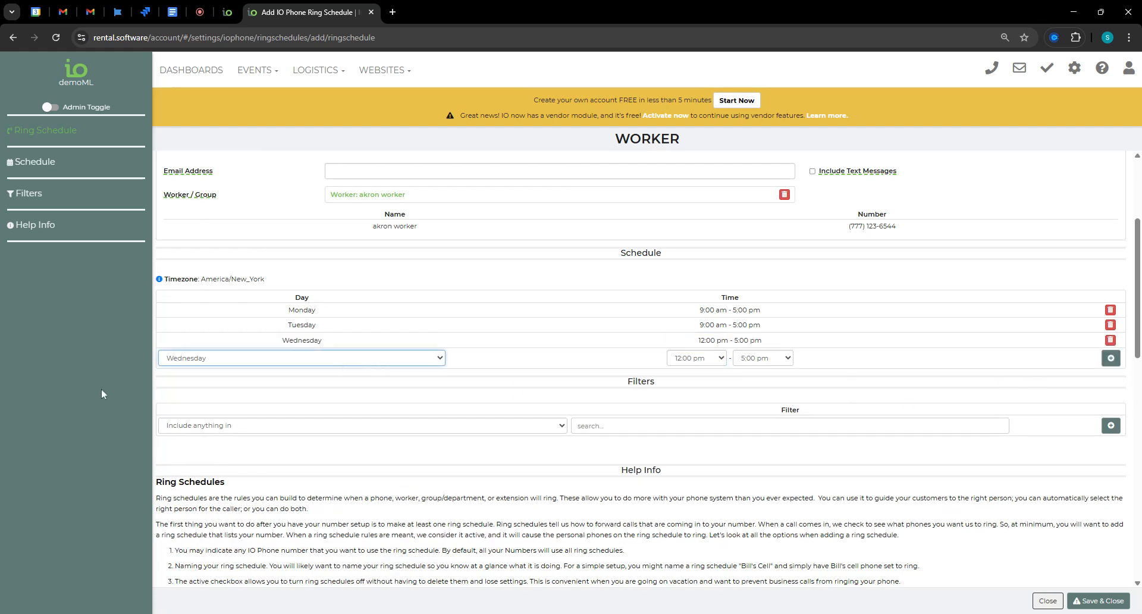
Step: Add Thursday and Friday to the ring schedule, each from 9:00 am to 5:00 pm
{"action": "left_click", "coordinate": [159, 426]}
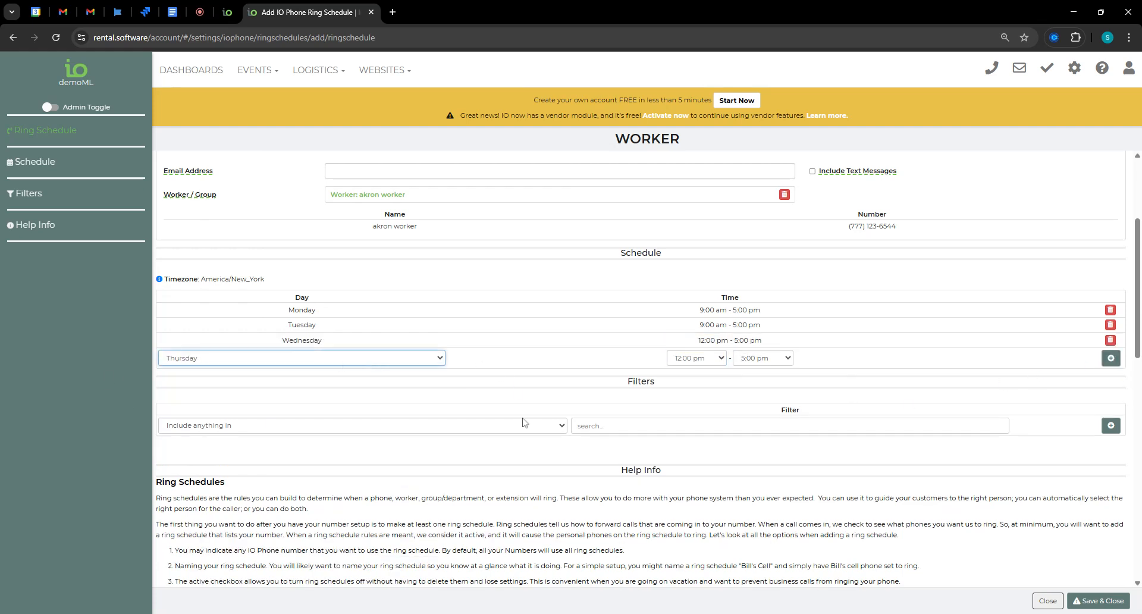
{"action": "left_click", "coordinate": [693, 358]}
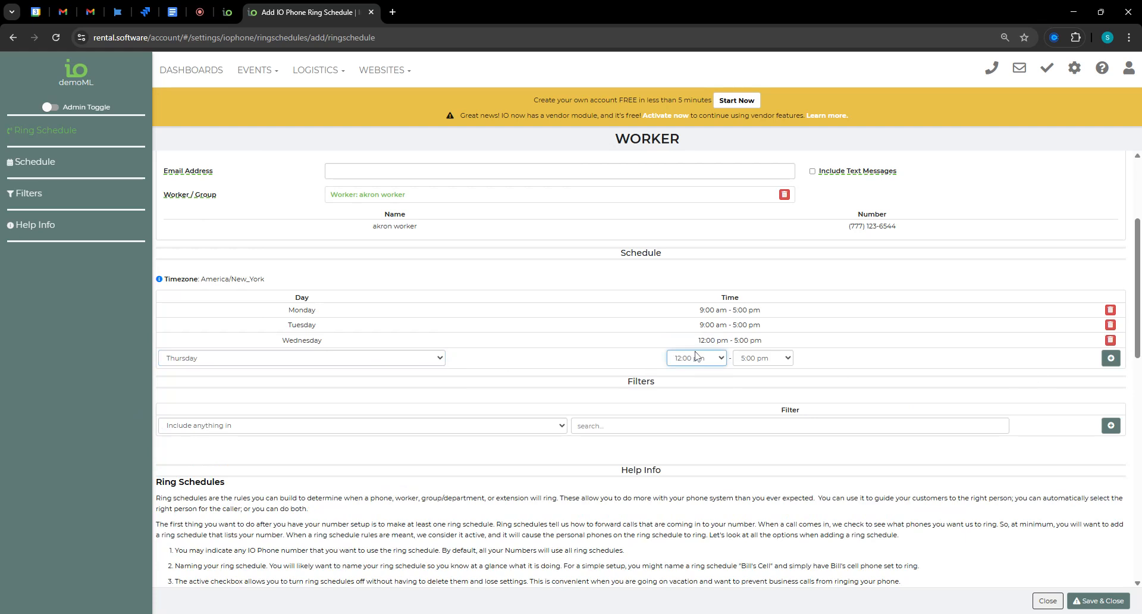
{"action": "key", "text": "9"}
{"action": "left_click", "coordinate": [1110, 357]}
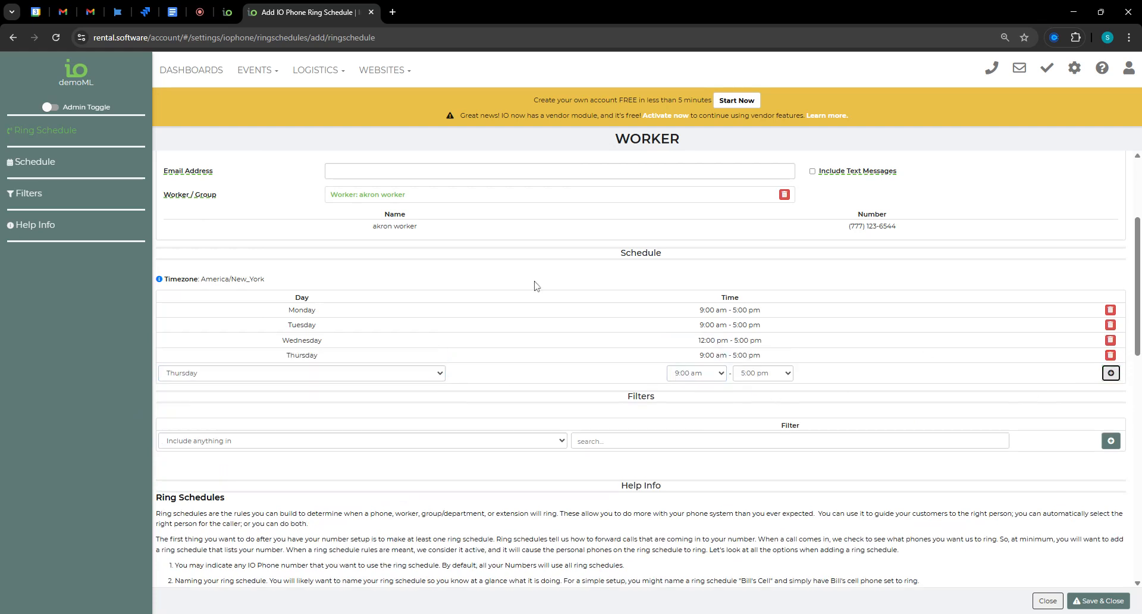
{"action": "left_click", "coordinate": [284, 379]}
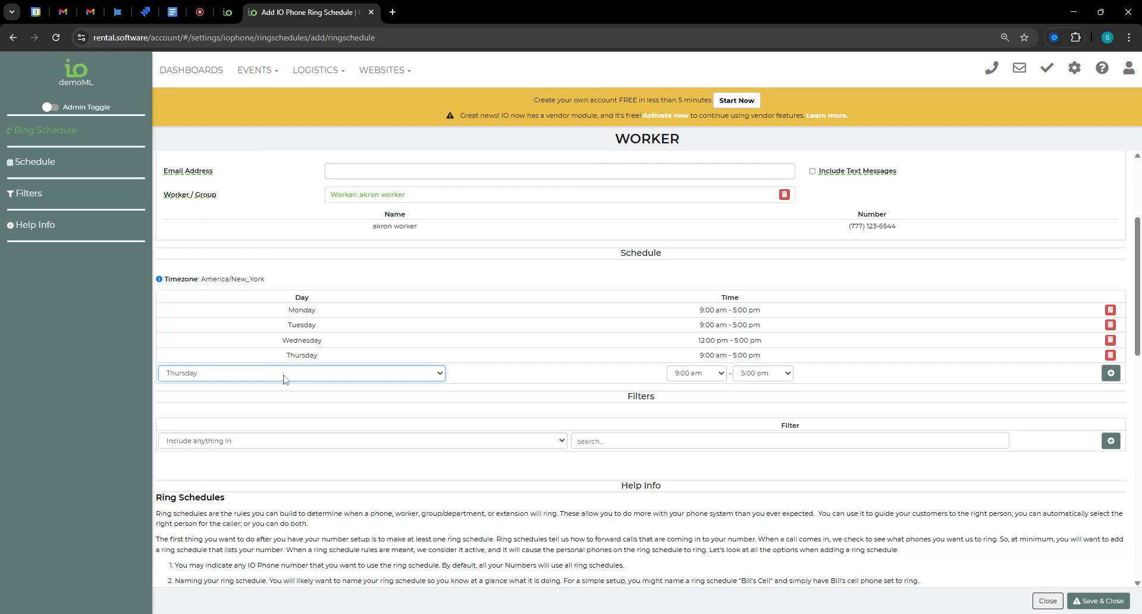
{"action": "key", "text": "Down"}
{"action": "left_click", "coordinate": [1110, 373]}
{"action": "scroll", "coordinate": [658, 497], "scroll_direction": "up", "scroll_amount": 3}
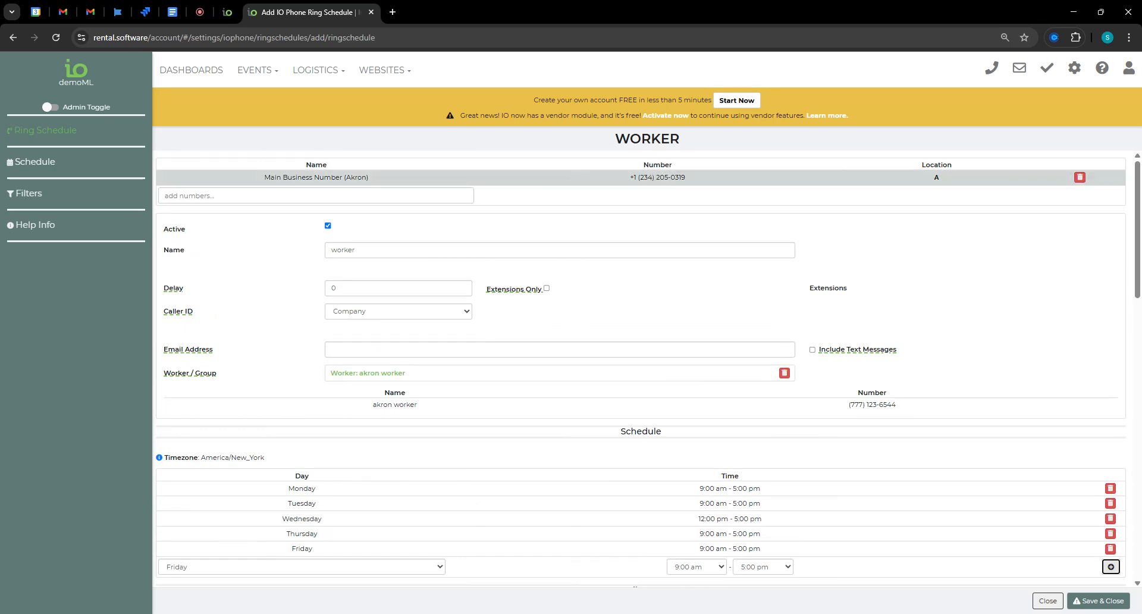
{"action": "scroll", "coordinate": [487, 378], "scroll_direction": "down", "scroll_amount": 2}
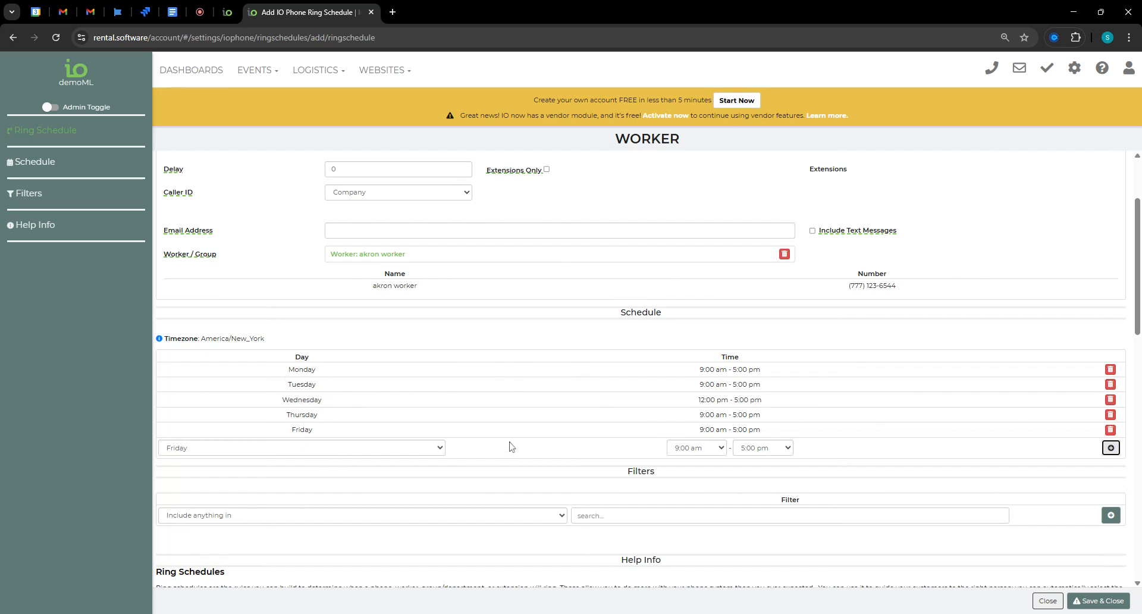
{"action": "scroll", "coordinate": [485, 415], "scroll_direction": "up", "scroll_amount": 2}
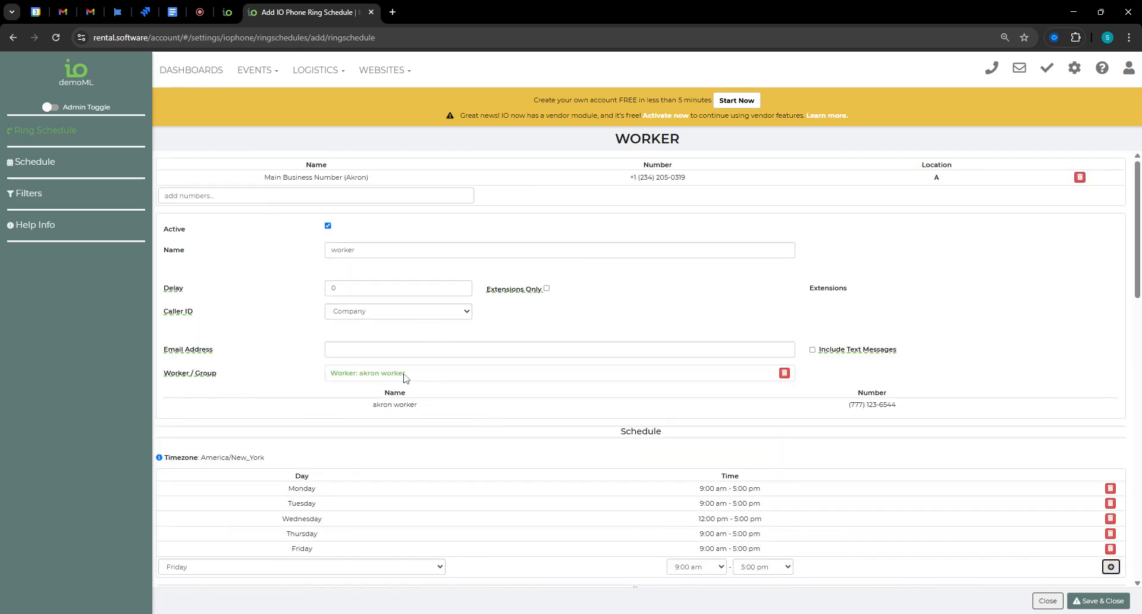
Step: Review the phone number of the akron worker assigned to the ring schedule
{"action": "left_click", "coordinate": [654, 311]}
{"action": "left_click_drag", "start_coordinate": [847, 406], "coordinate": [961, 406]}
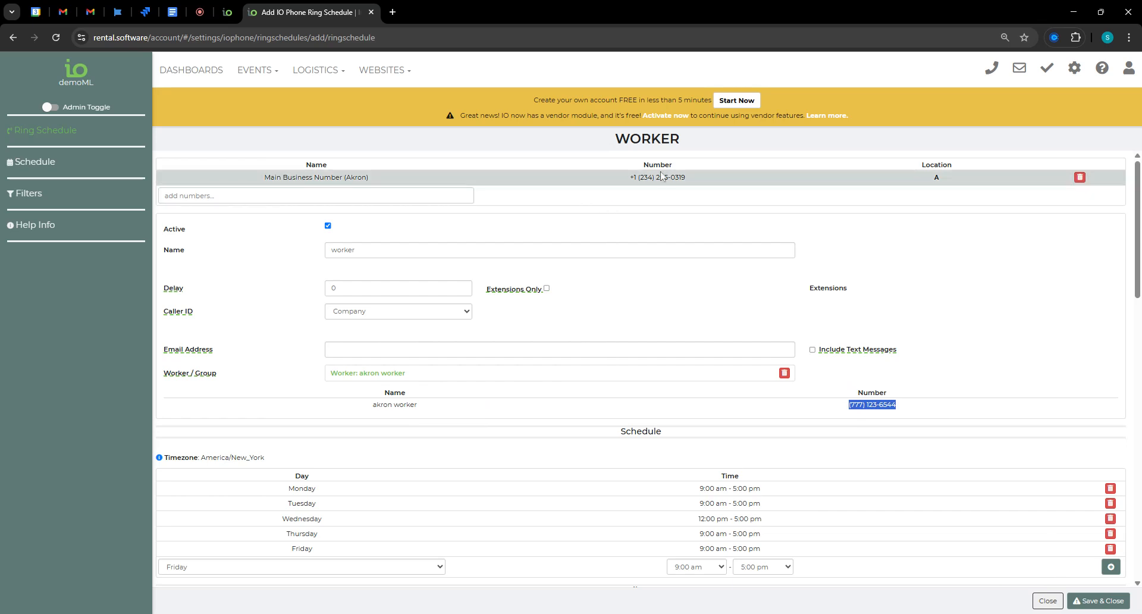
{"action": "left_click", "coordinate": [970, 332]}
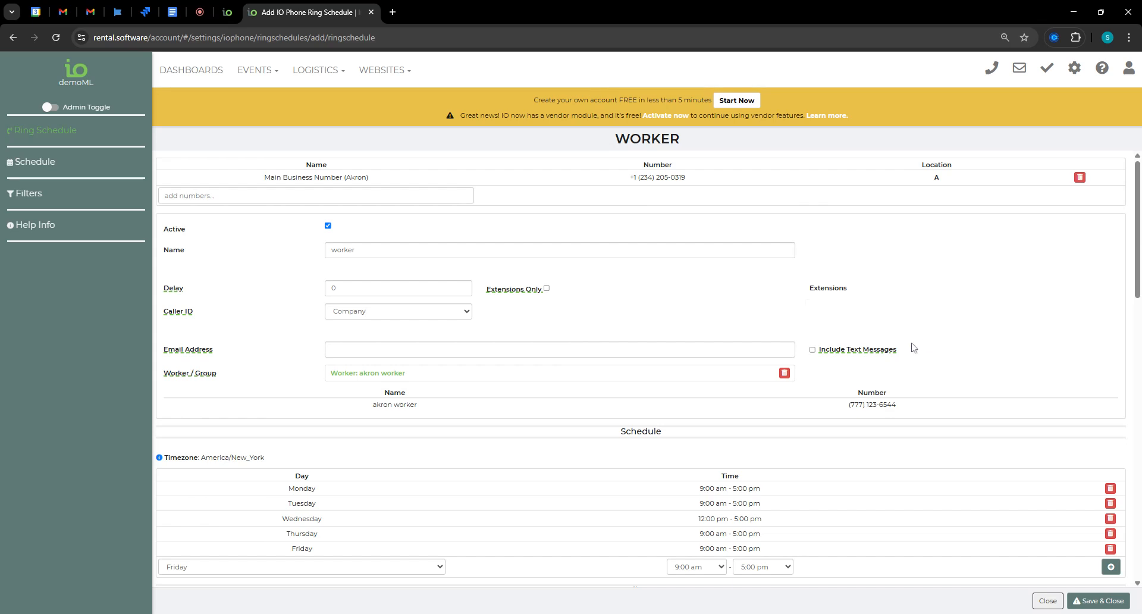
Step: Try the Customer option for the ring schedule's Caller ID and restore it to Company
{"action": "mouse_move", "coordinate": [176, 317]}
{"action": "left_click", "coordinate": [387, 316]}
{"action": "left_click", "coordinate": [411, 334]}
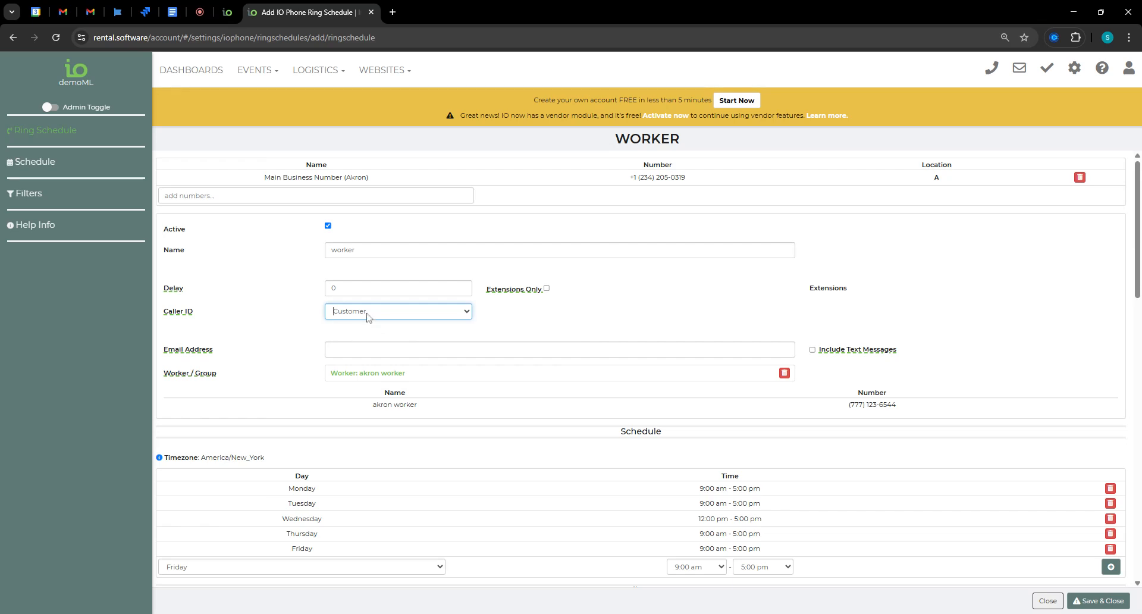
{"action": "key", "text": "Up"}
Step: Examine the Akron main business number in relation to the ring schedule's Company Caller ID setting
{"action": "triple_click", "coordinate": [636, 177]}
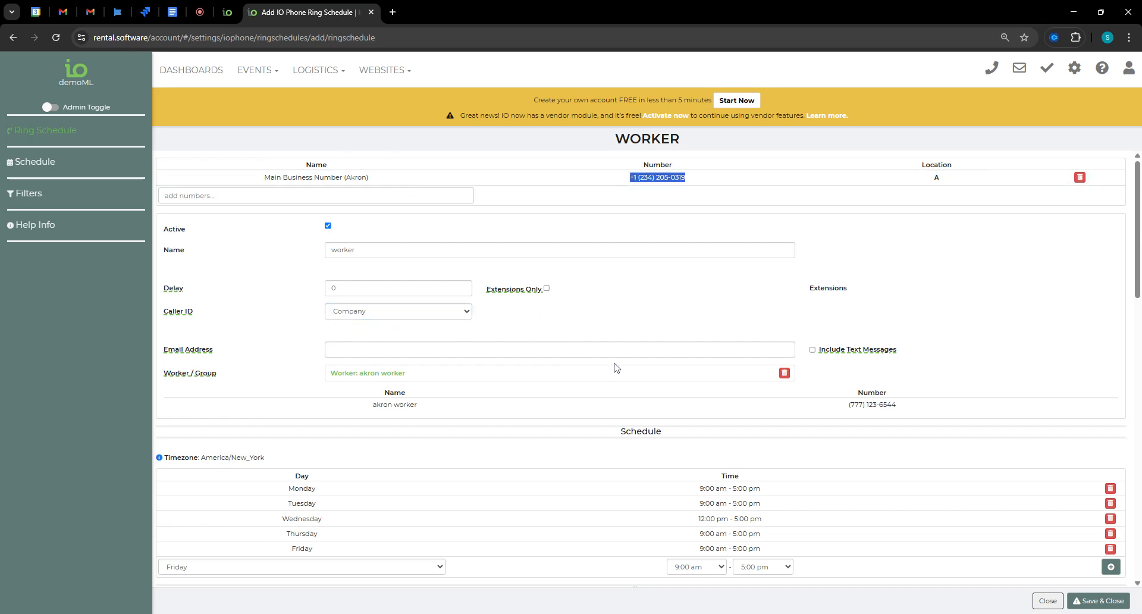
{"action": "left_click", "coordinate": [651, 193]}
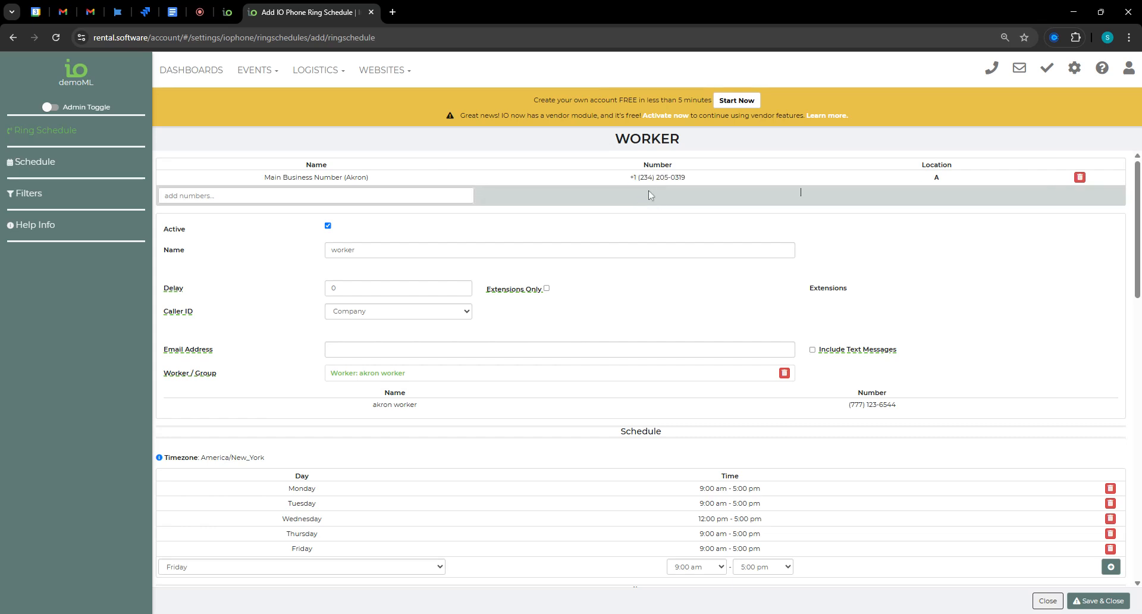
{"action": "triple_click", "coordinate": [619, 181]}
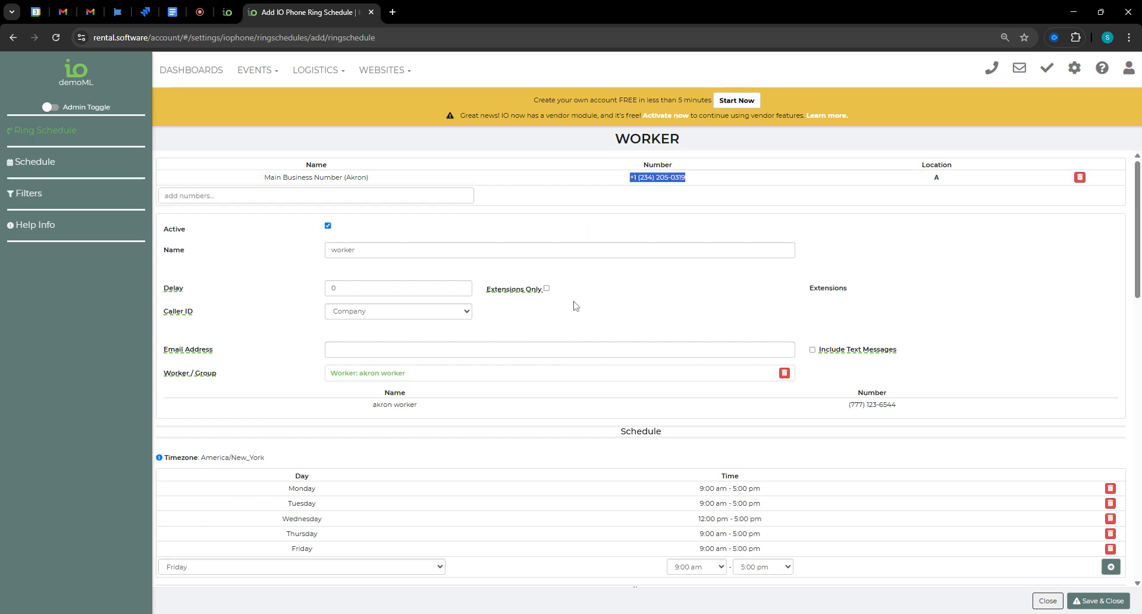
{"action": "left_click", "coordinate": [363, 311]}
{"action": "left_click", "coordinate": [361, 315]}
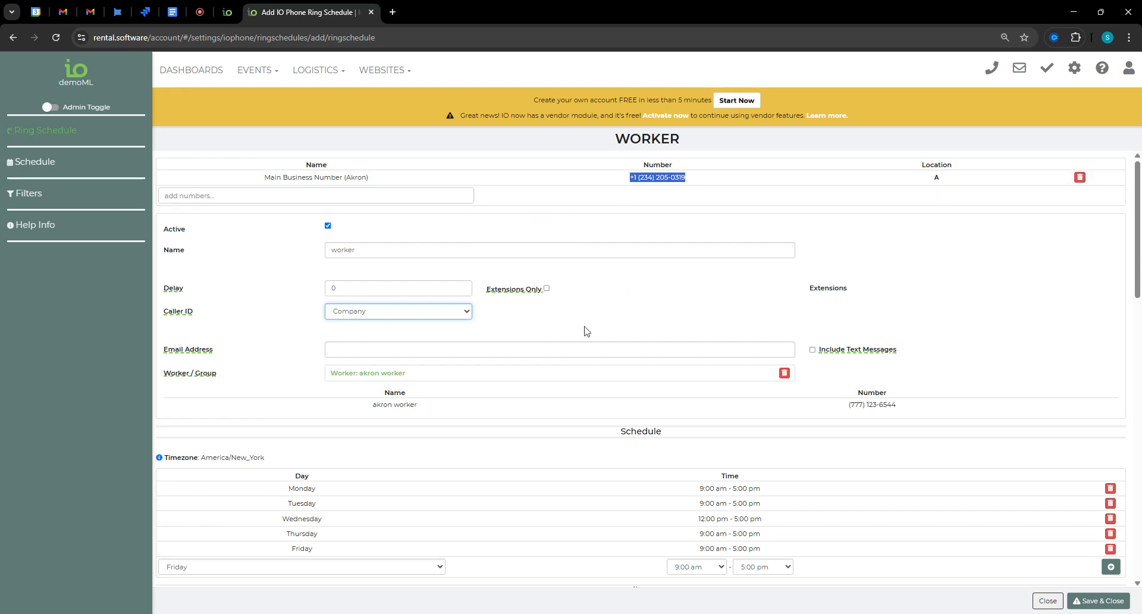
Step: Check the explanations for the ring schedule's Email Address and Include Text Messages options
{"action": "scroll", "coordinate": [700, 238], "scroll_direction": "down", "scroll_amount": 1}
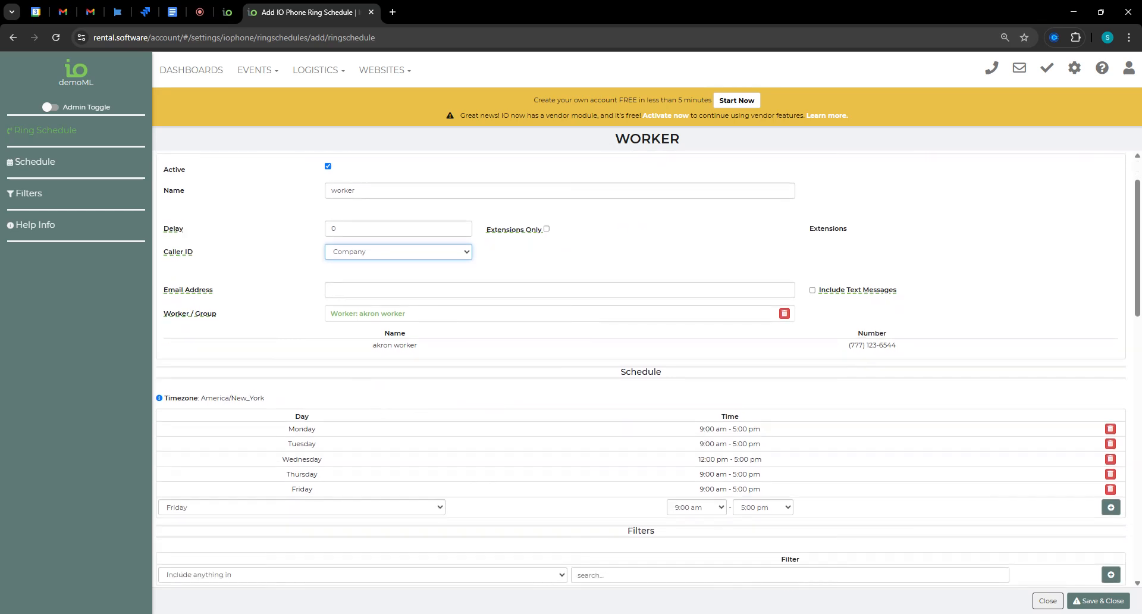
{"action": "key", "text": "Tab"}
{"action": "mouse_move", "coordinate": [188, 292]}
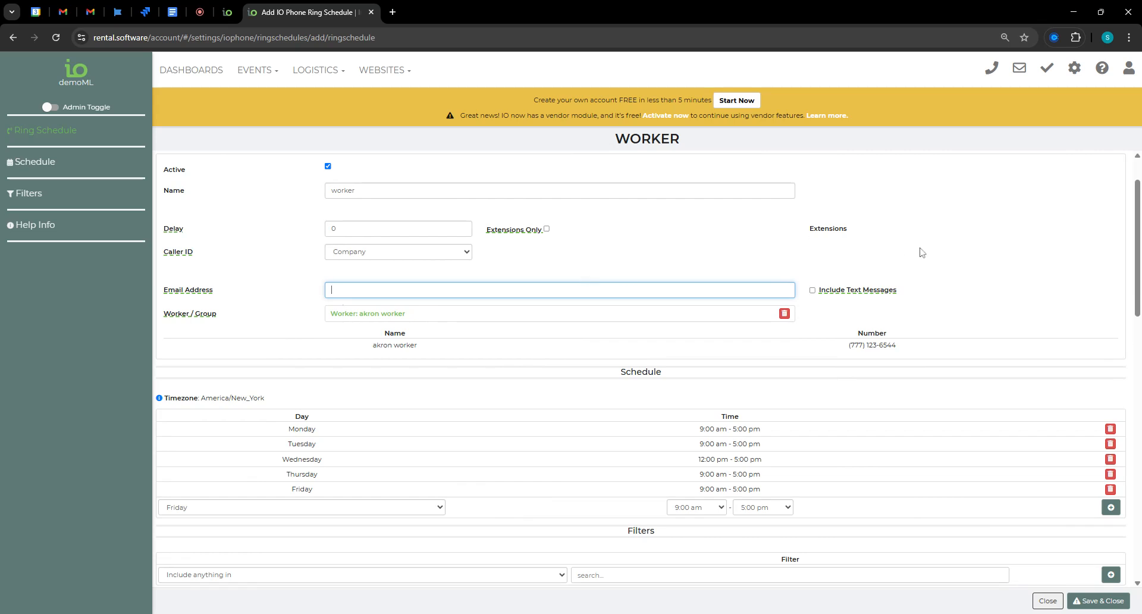
{"action": "mouse_move", "coordinate": [816, 295]}
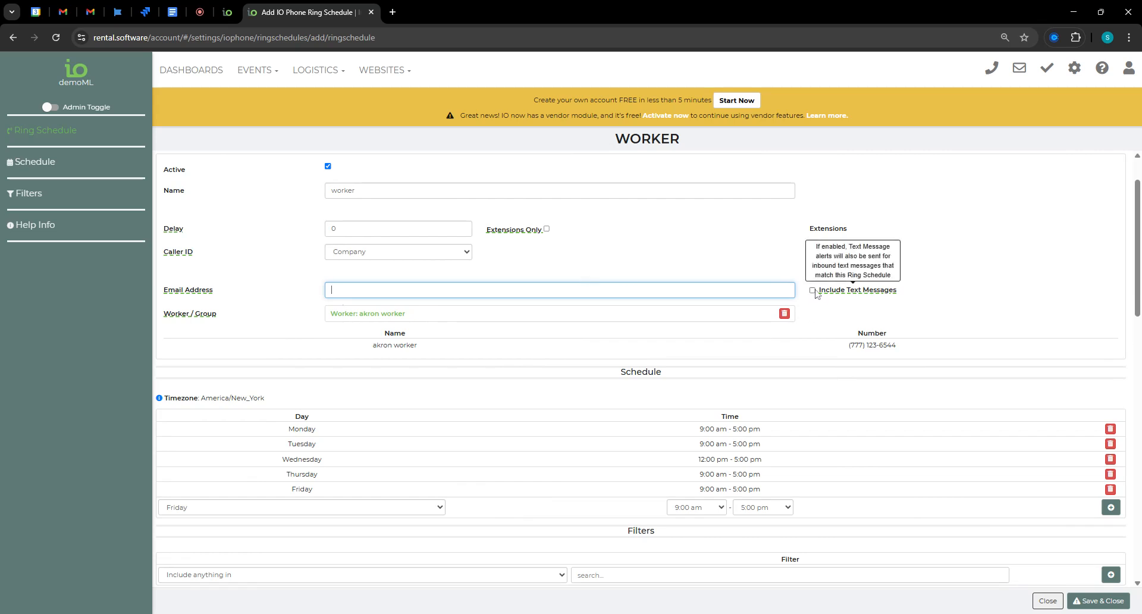
{"action": "left_click", "coordinate": [685, 231]}
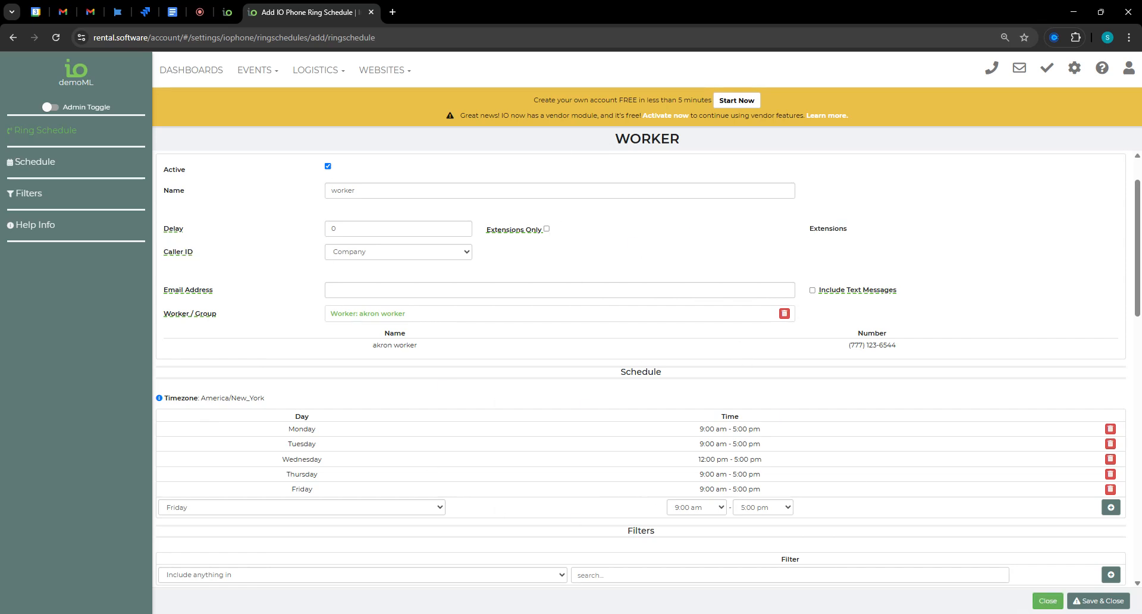
Step: Close the worker ring schedule without saving it and return to the IO Phone settings list
{"action": "left_click", "coordinate": [1047, 600]}
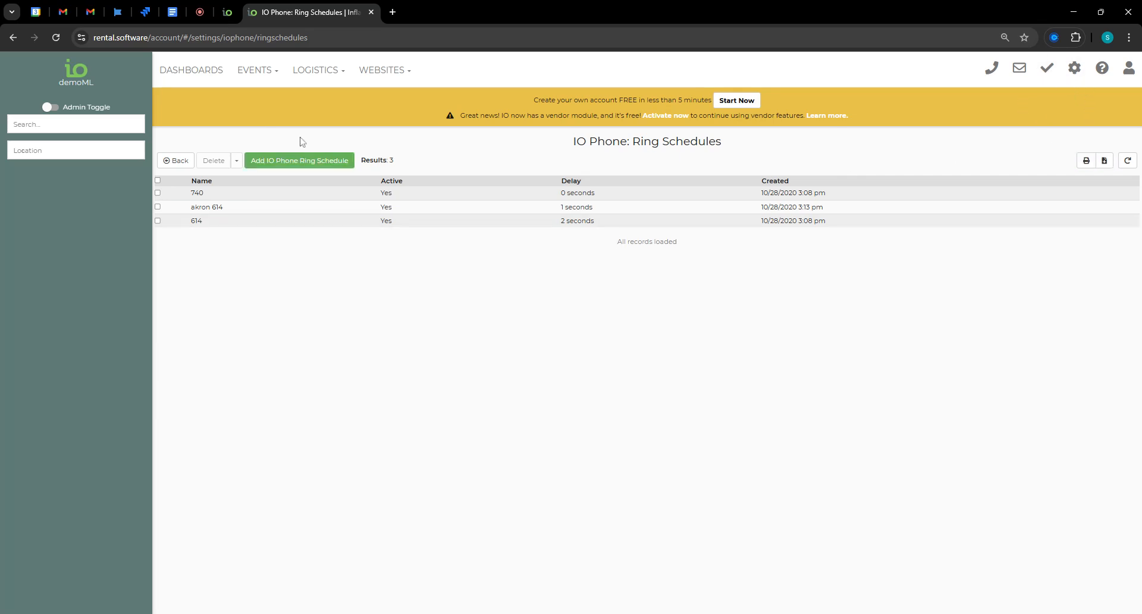
{"action": "left_click", "coordinate": [176, 161]}
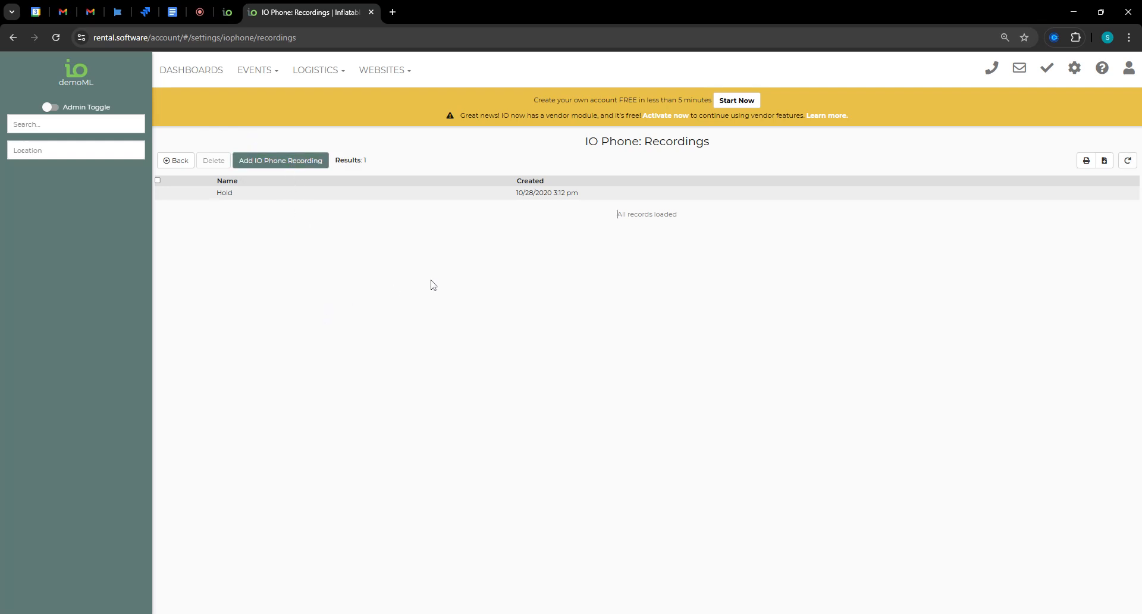
{"action": "left_click", "coordinate": [176, 160]}
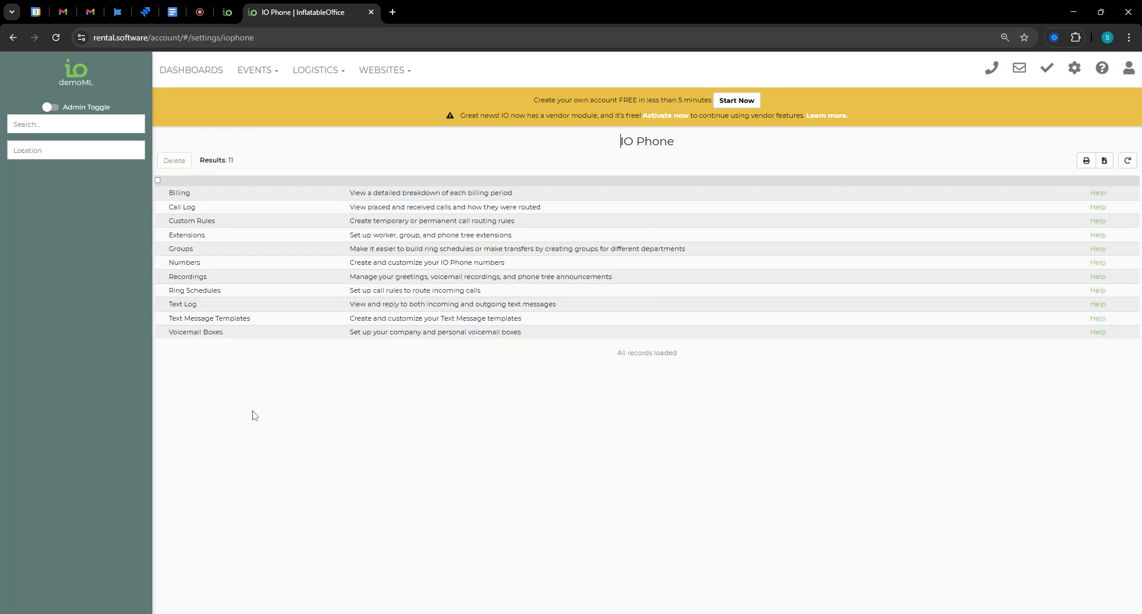
Step: Inspect the Greeting Audio and Hold Music settings of the Akron main business number and close it without saving
{"action": "left_click", "coordinate": [189, 262]}
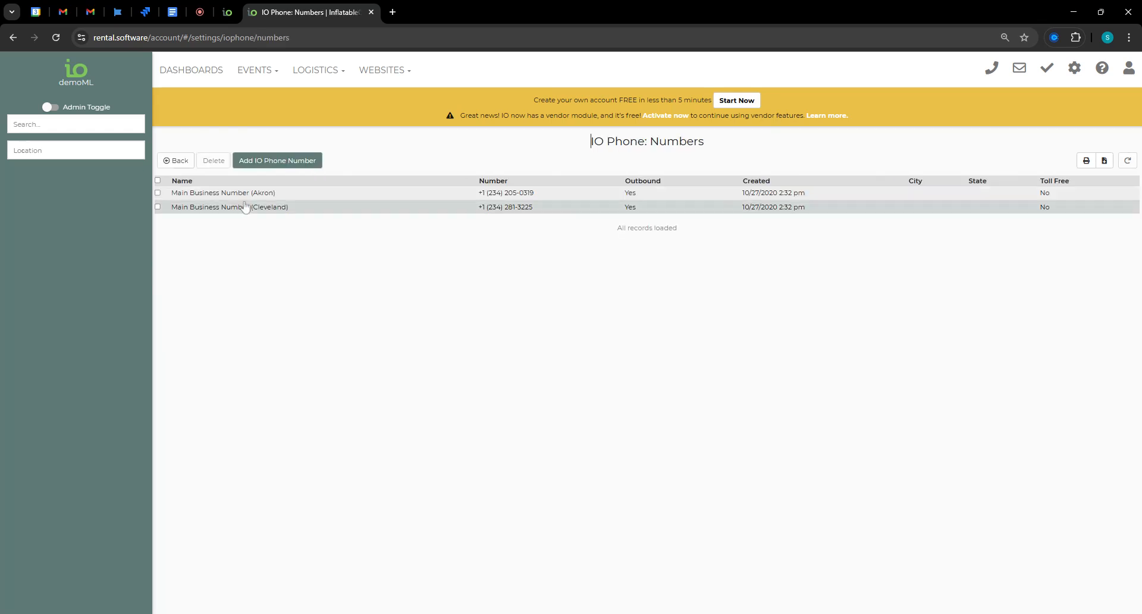
{"action": "left_click", "coordinate": [245, 190]}
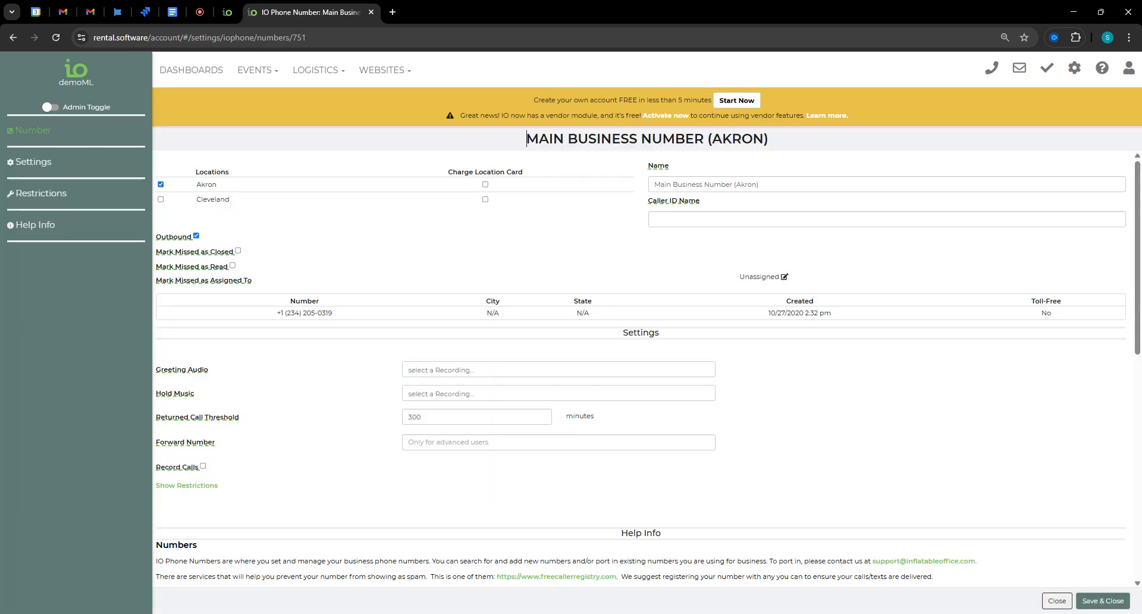
{"action": "left_click", "coordinate": [420, 367]}
{"action": "left_click", "coordinate": [371, 393]}
{"action": "left_click", "coordinate": [1057, 601]}
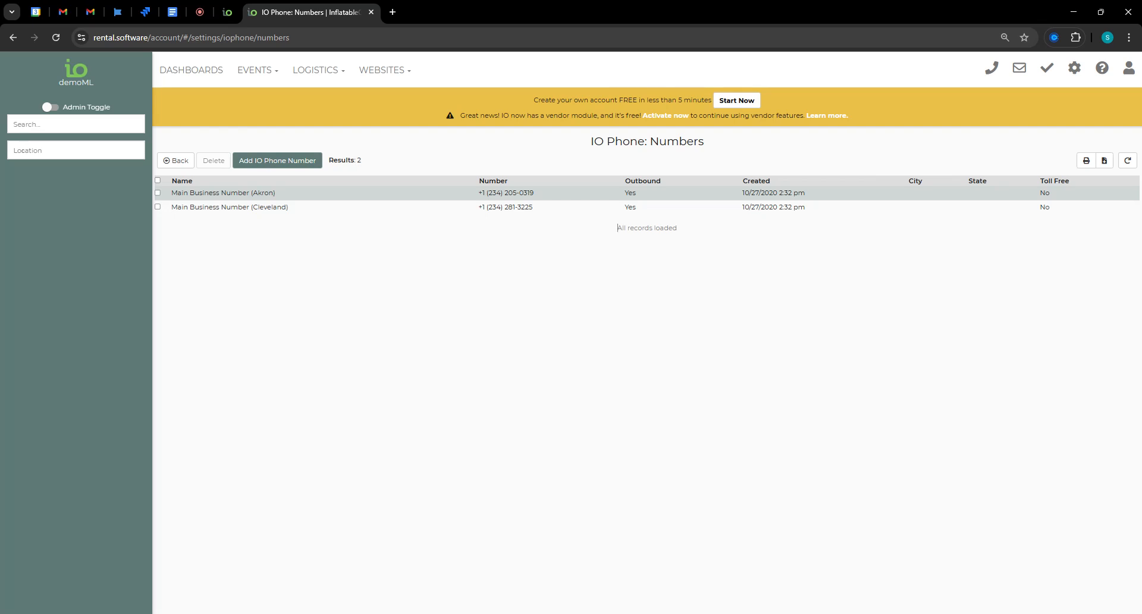
Step: View the form for adding an IO Phone recording and leave it without creating a recording
{"action": "left_click", "coordinate": [177, 160]}
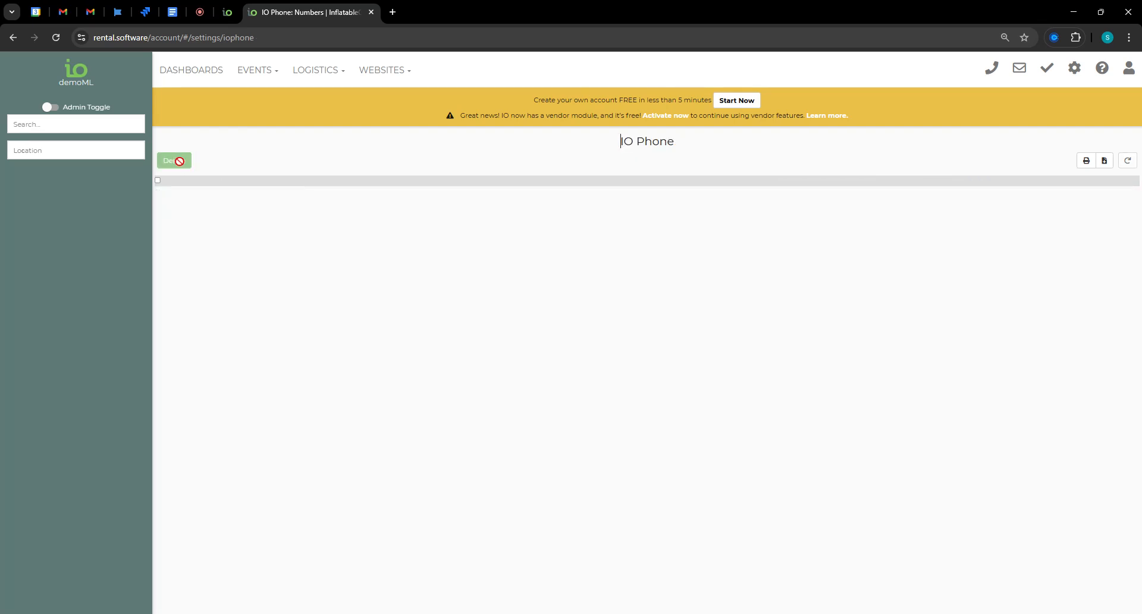
{"action": "left_click", "coordinate": [192, 277]}
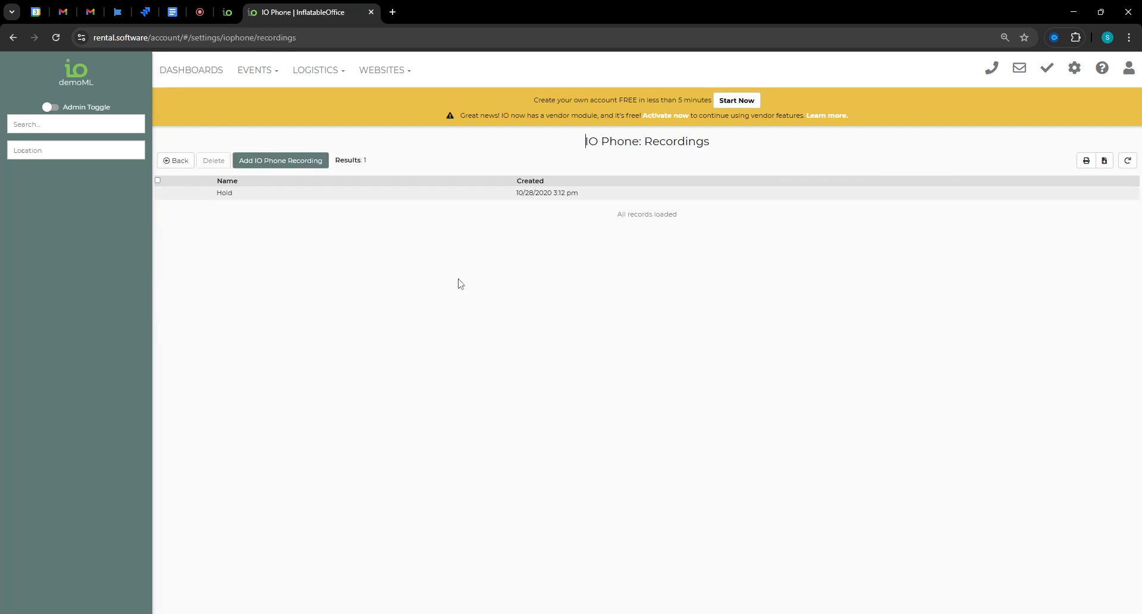
{"action": "left_click", "coordinate": [265, 162]}
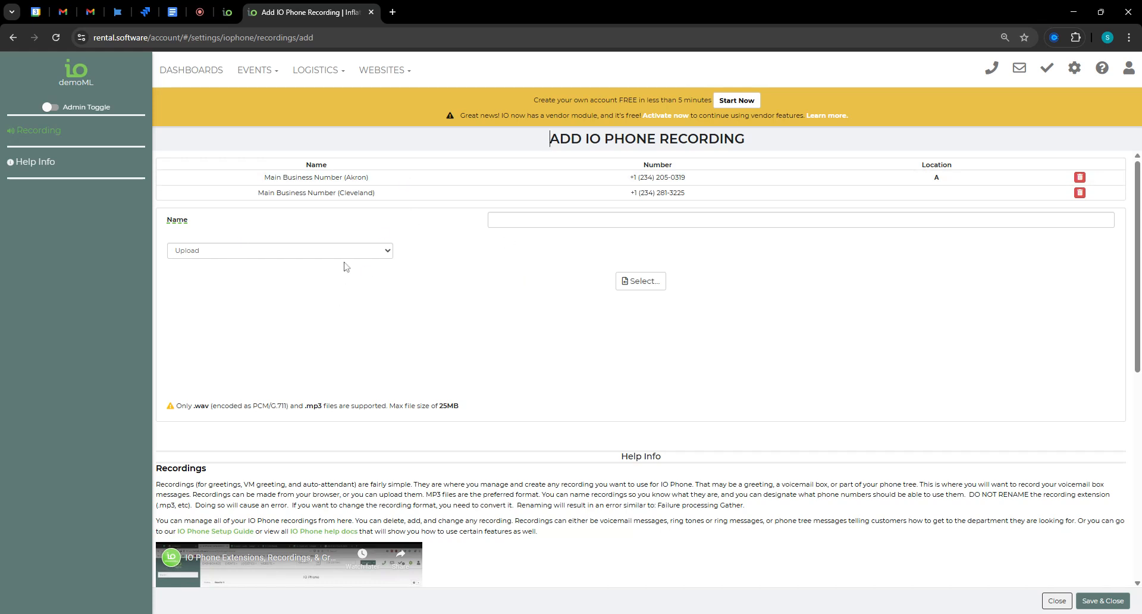
{"action": "left_click", "coordinate": [1102, 601]}
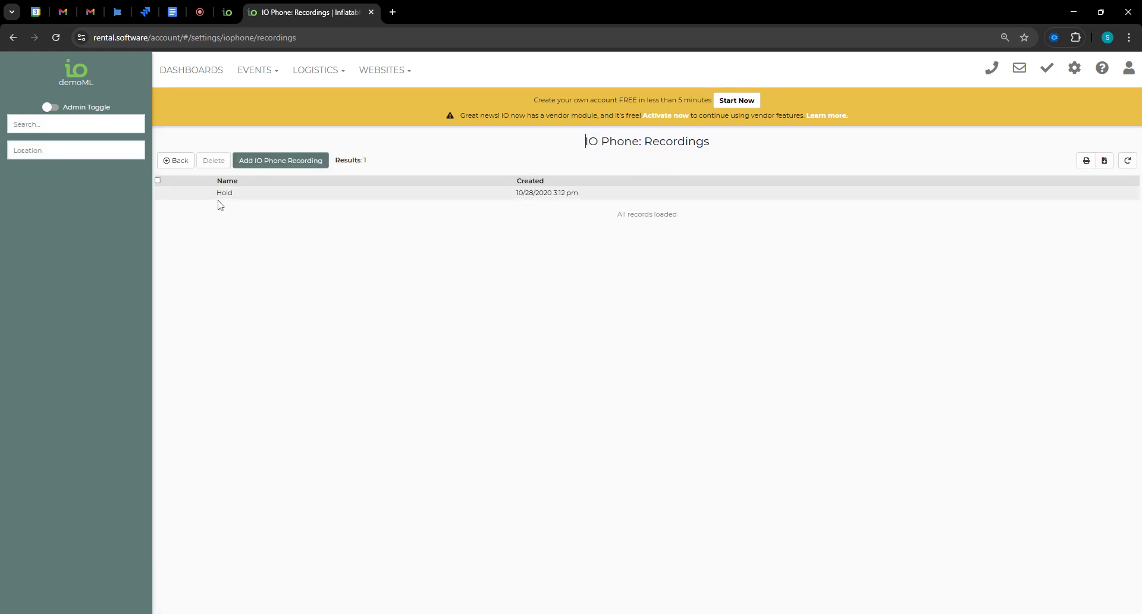
Step: View the details of the existing Hold recording and close it without changes
{"action": "left_click", "coordinate": [241, 195]}
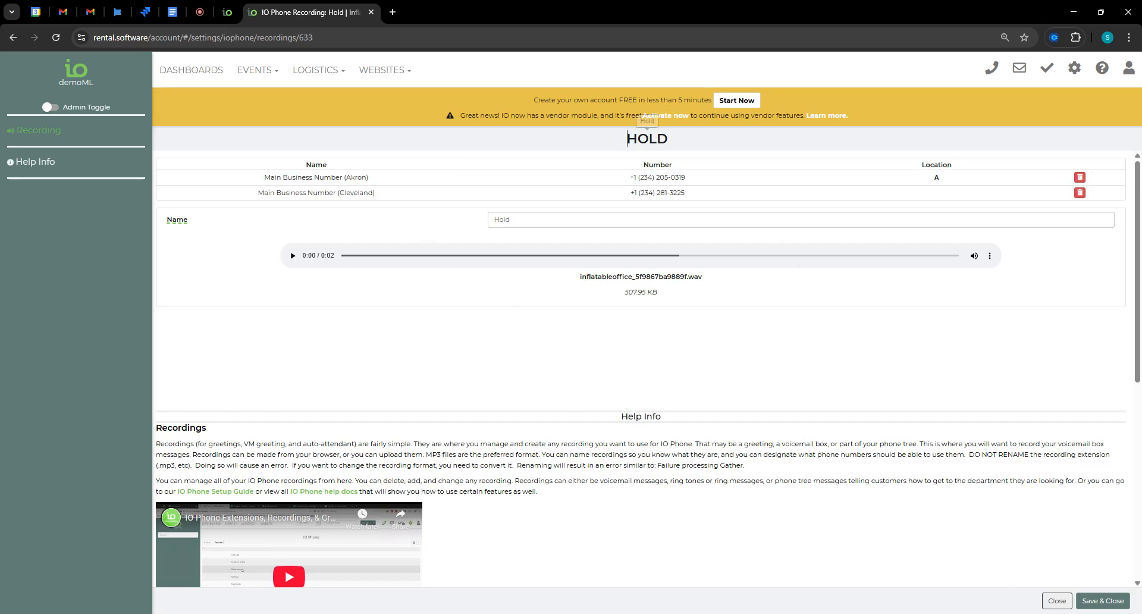
{"action": "left_click_drag", "start_coordinate": [678, 138], "coordinate": [608, 149]}
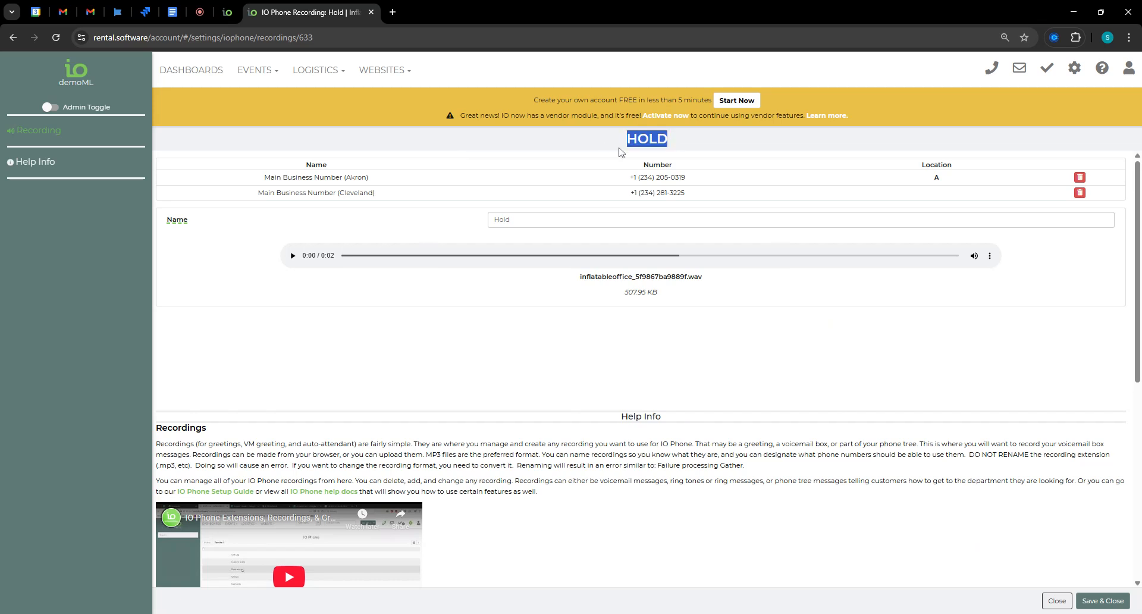
{"action": "left_click", "coordinate": [1057, 601]}
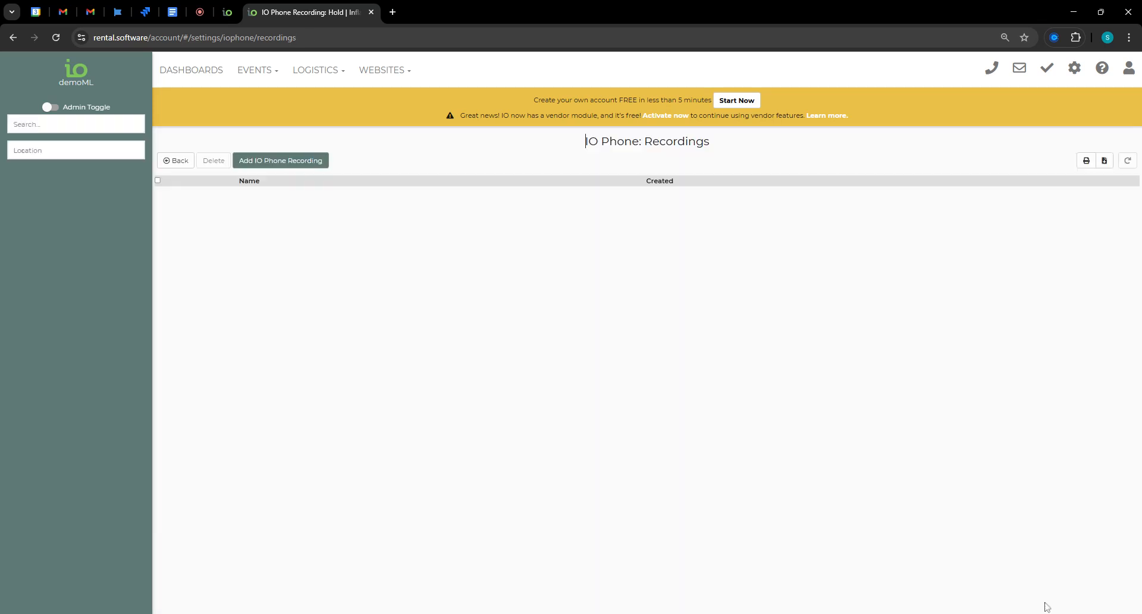
Step: Open the VM voicemail box from the IO Phone settings and set its delay to 30
{"action": "left_click", "coordinate": [176, 161]}
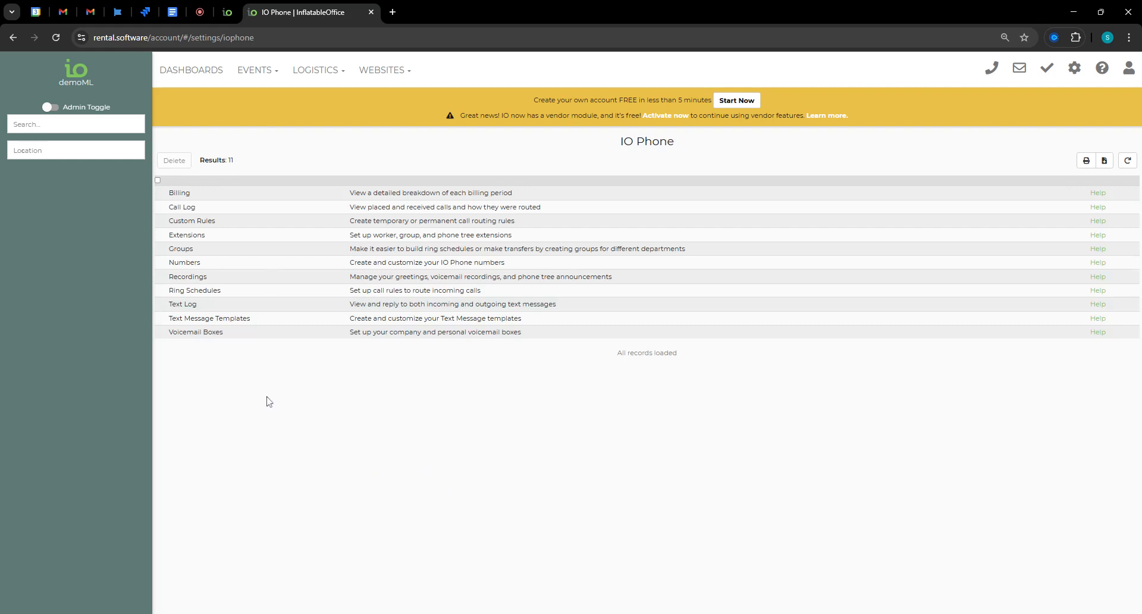
{"action": "left_click", "coordinate": [198, 333]}
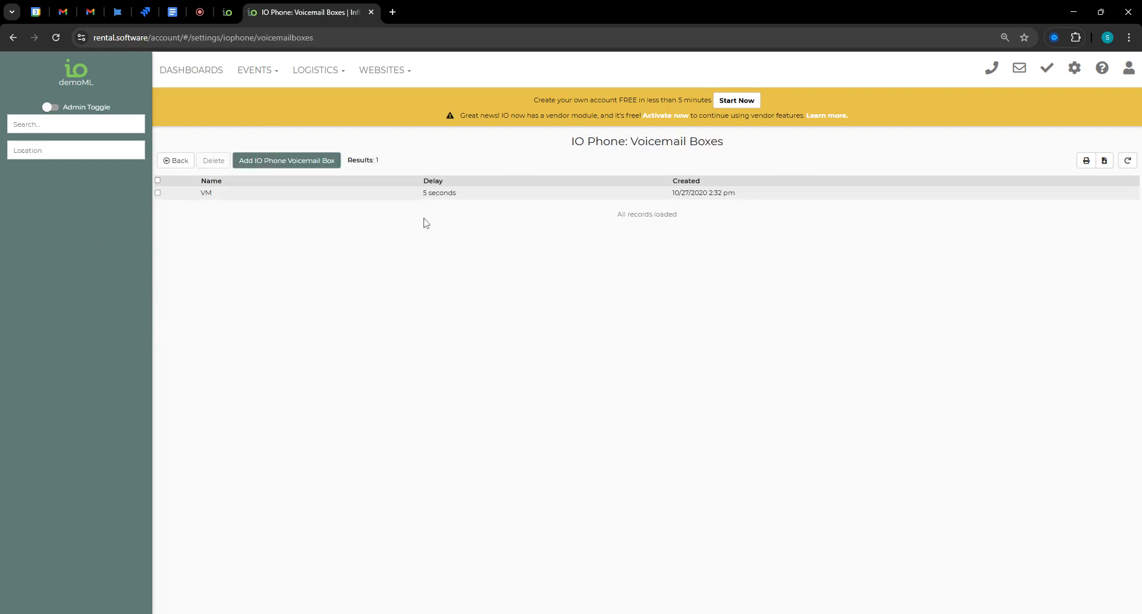
{"action": "left_click", "coordinate": [430, 197]}
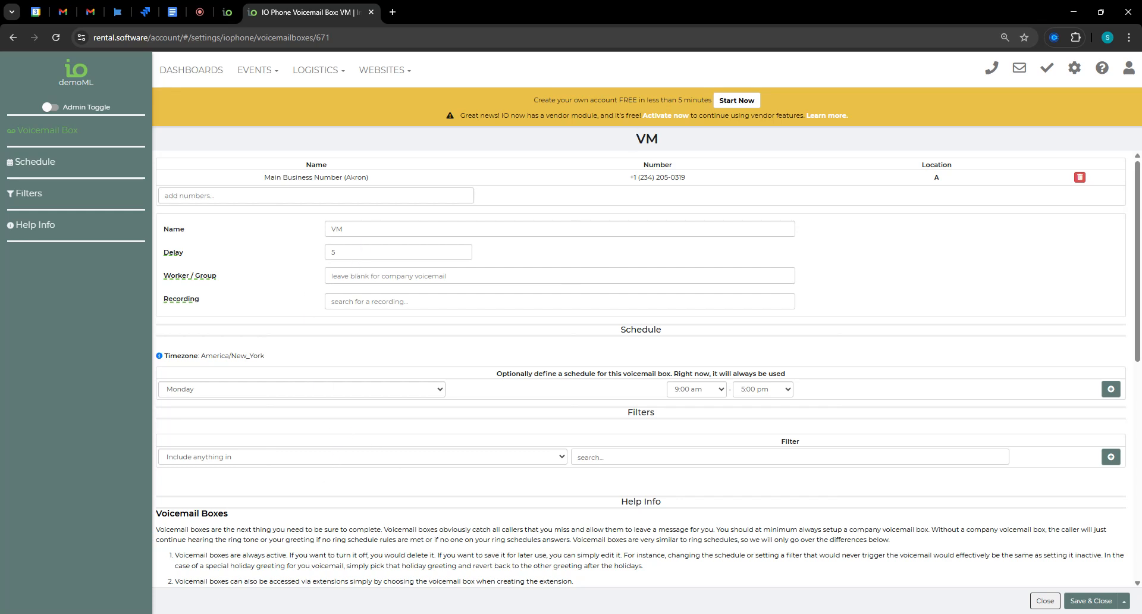
{"action": "left_click_drag", "start_coordinate": [361, 252], "coordinate": [102, 247]}
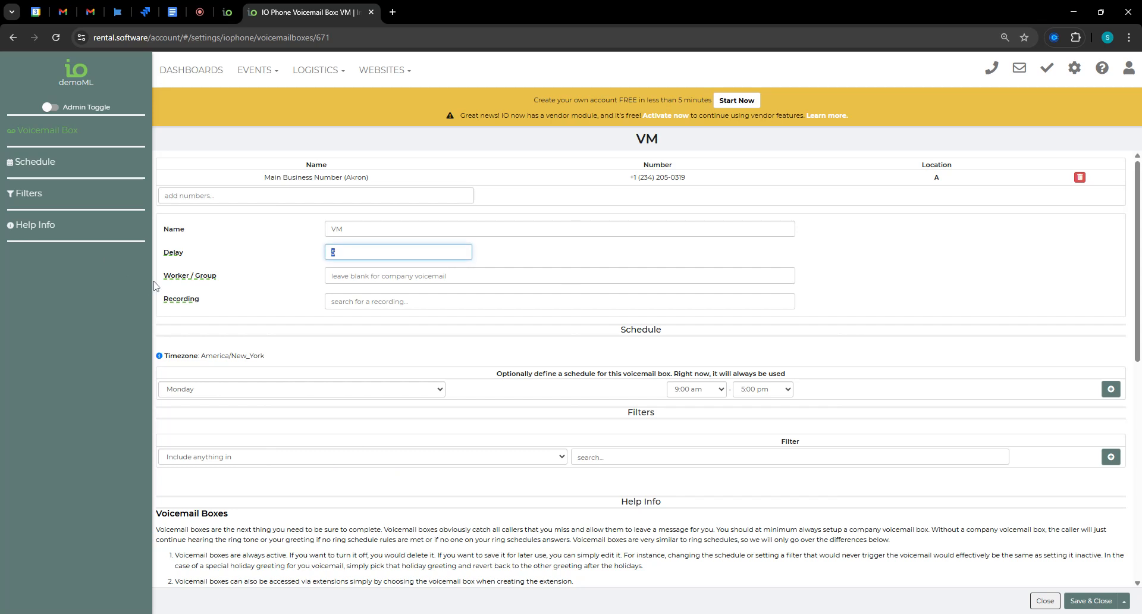
{"action": "left_click", "coordinate": [275, 286]}
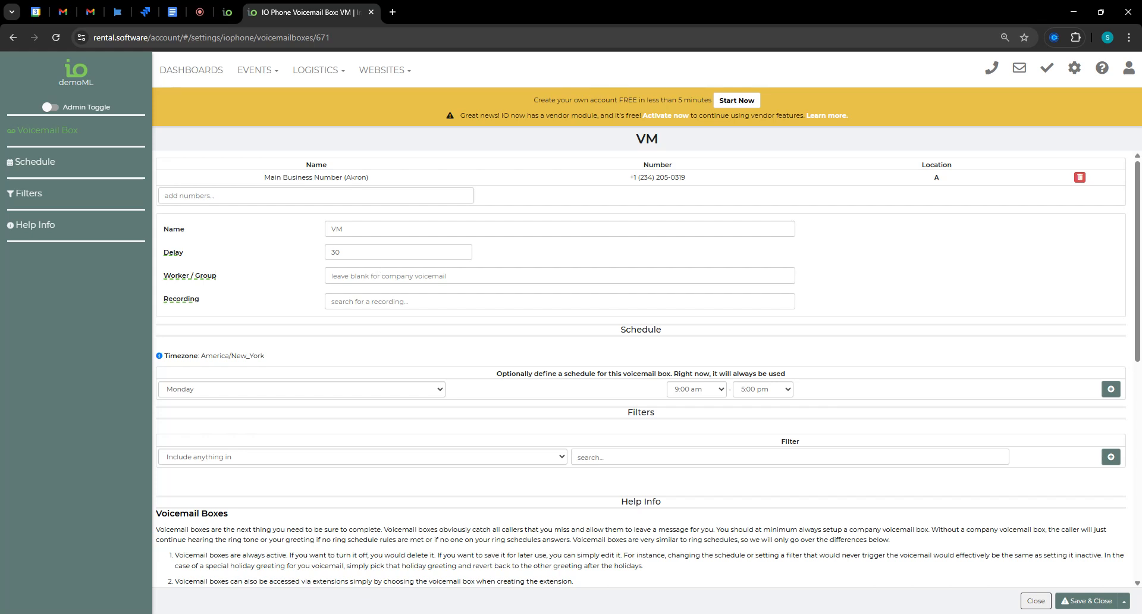
Step: Rename the voicemail box as VM/Closed
{"action": "left_click", "coordinate": [350, 391]}
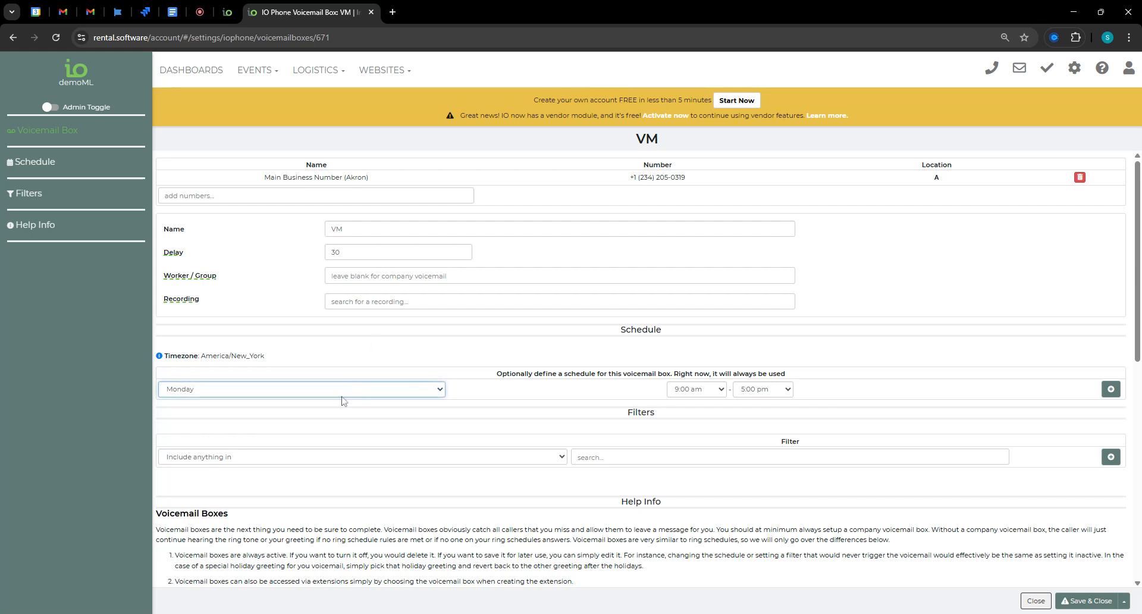
{"action": "left_click", "coordinate": [336, 357]}
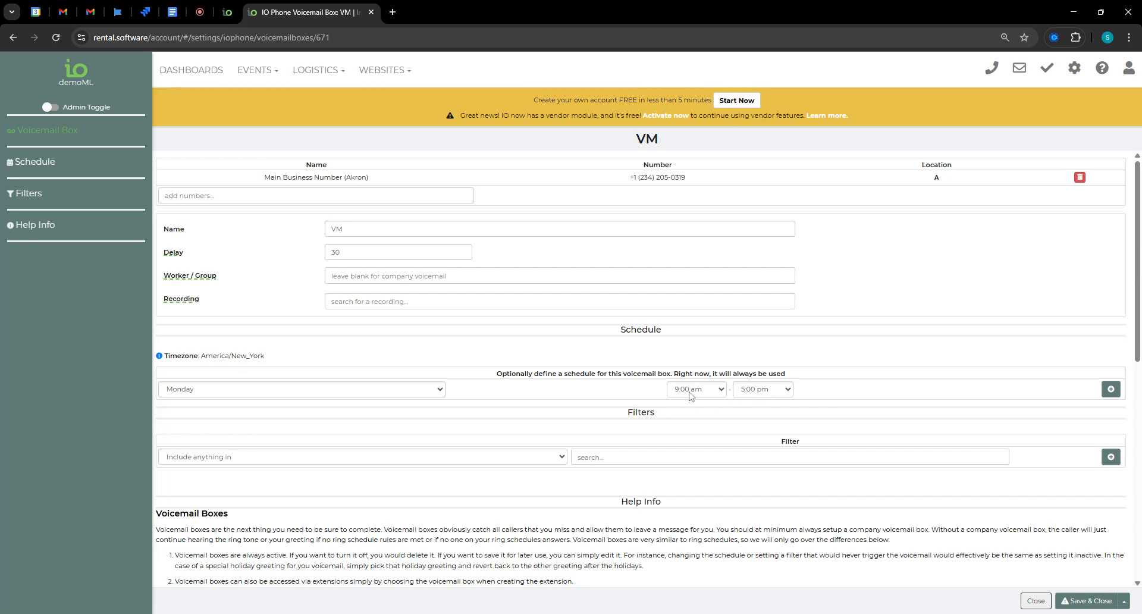
{"action": "left_click", "coordinate": [416, 229]}
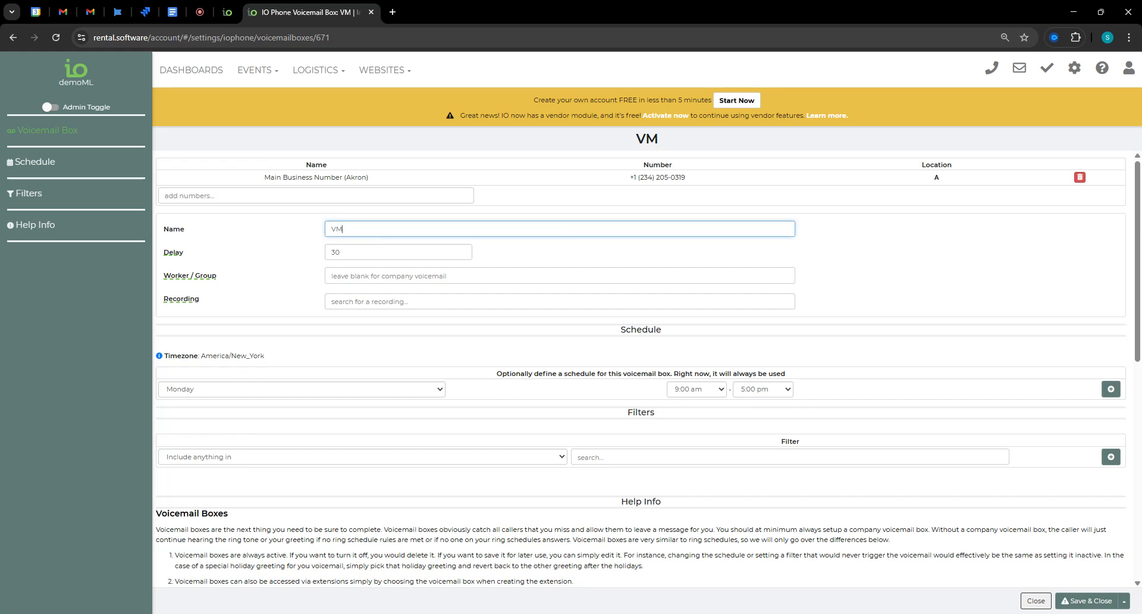
{"action": "type", "text": "?"}
{"action": "key", "text": "BackSpace"}
{"action": "type", "text": "/Closed"}
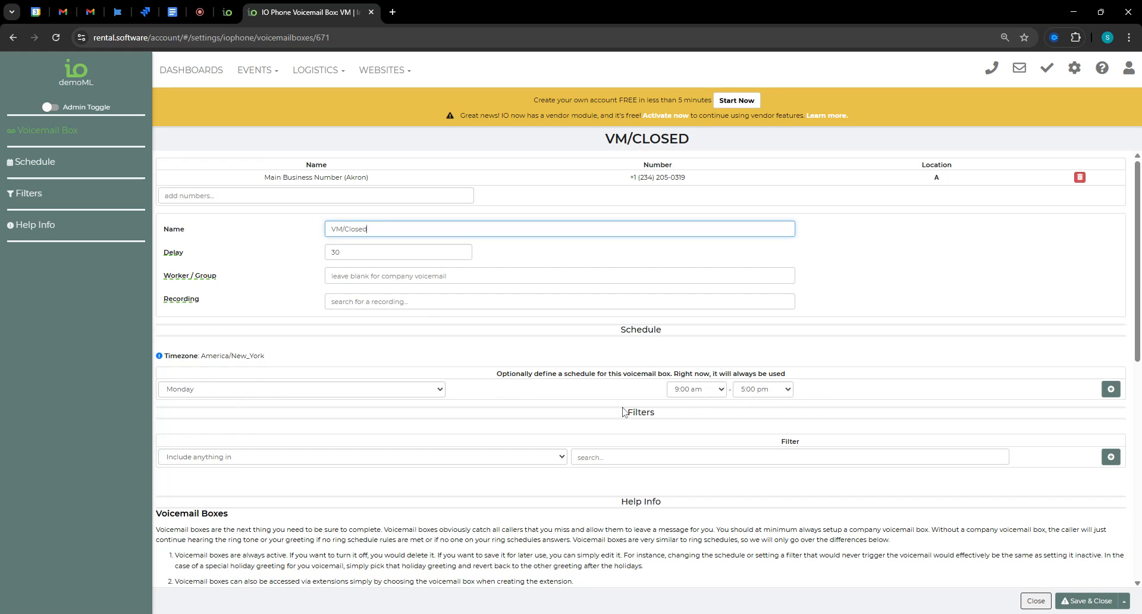
Step: Add a Monday entry from 5:00 am to End of Day to the voicemail box schedule
{"action": "left_click", "coordinate": [717, 393]}
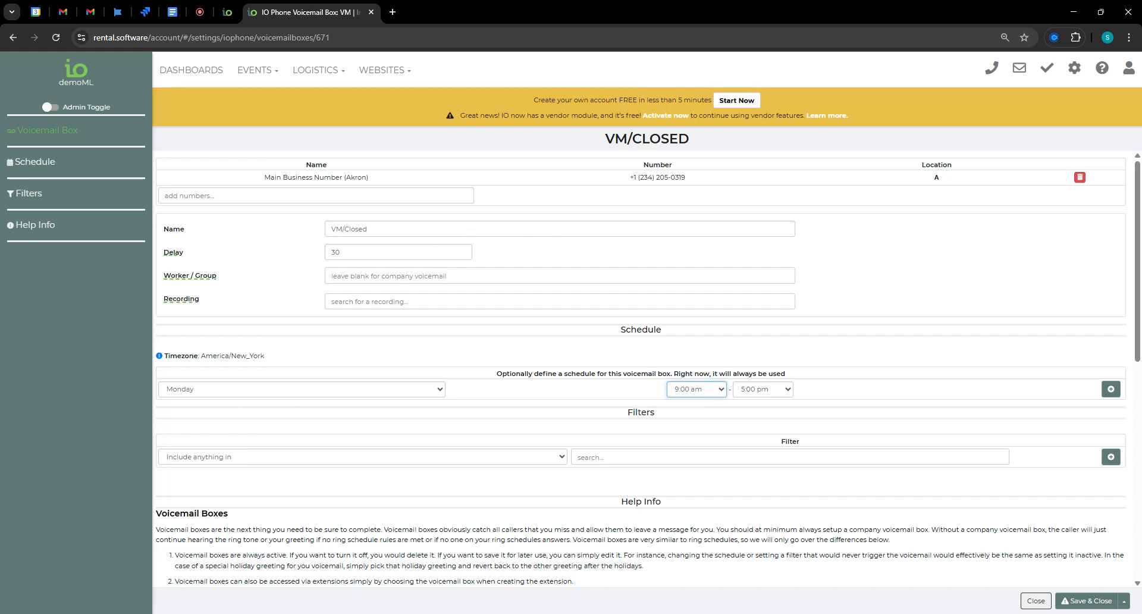
{"action": "left_click", "coordinate": [764, 389]}
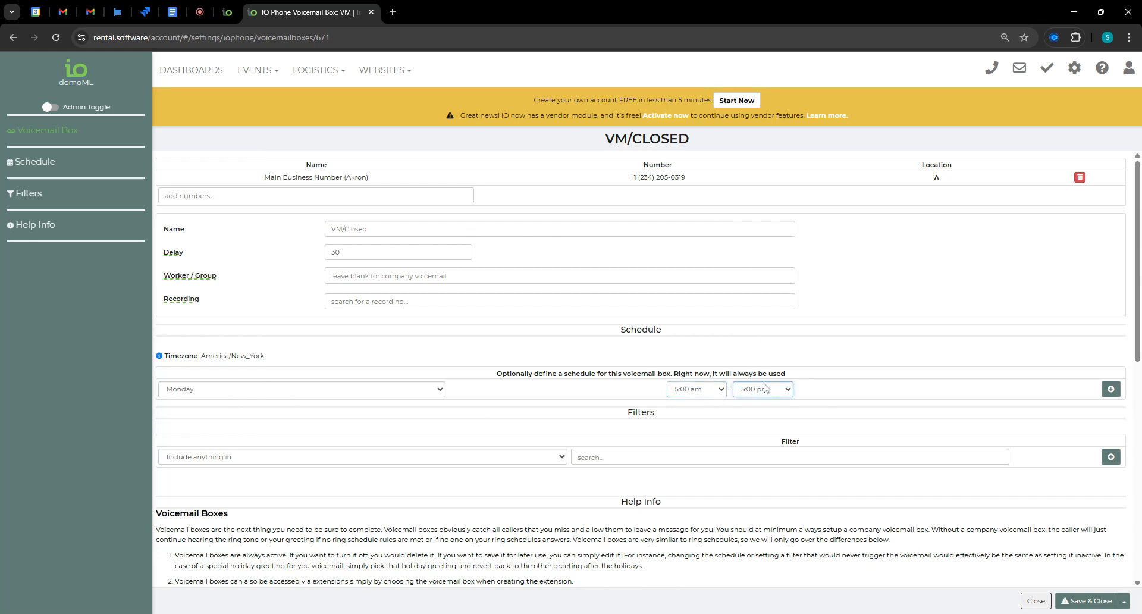
{"action": "key", "text": "End"}
{"action": "left_click", "coordinate": [1110, 389]}
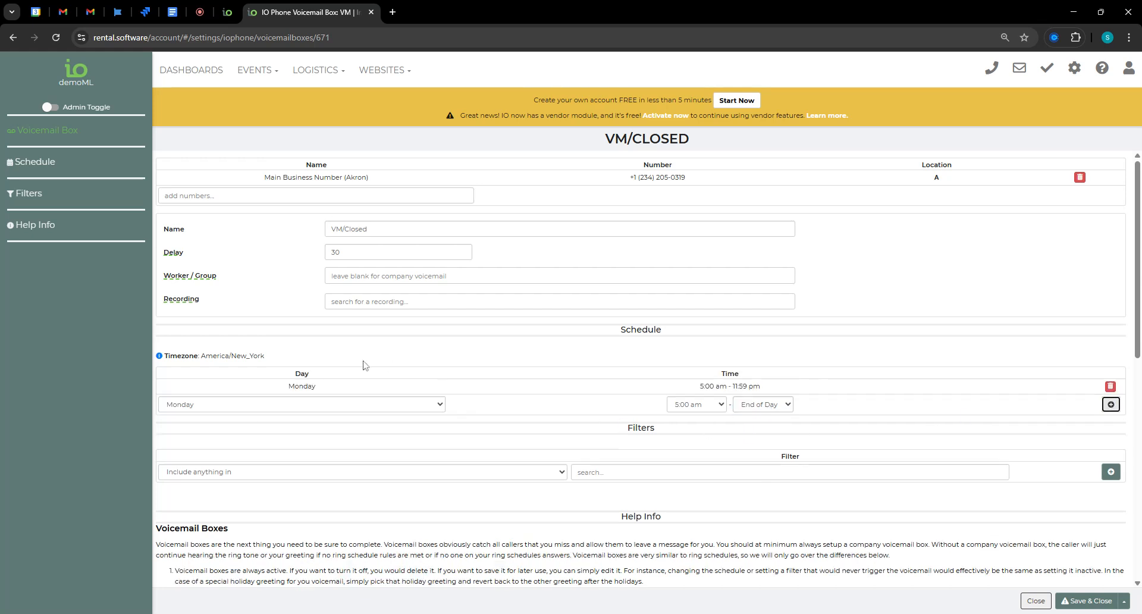
Step: Add a Tuesday entry from 12:00 am to 9:00 am to the voicemail box schedule
{"action": "left_click", "coordinate": [313, 403]}
{"action": "left_click", "coordinate": [283, 424]}
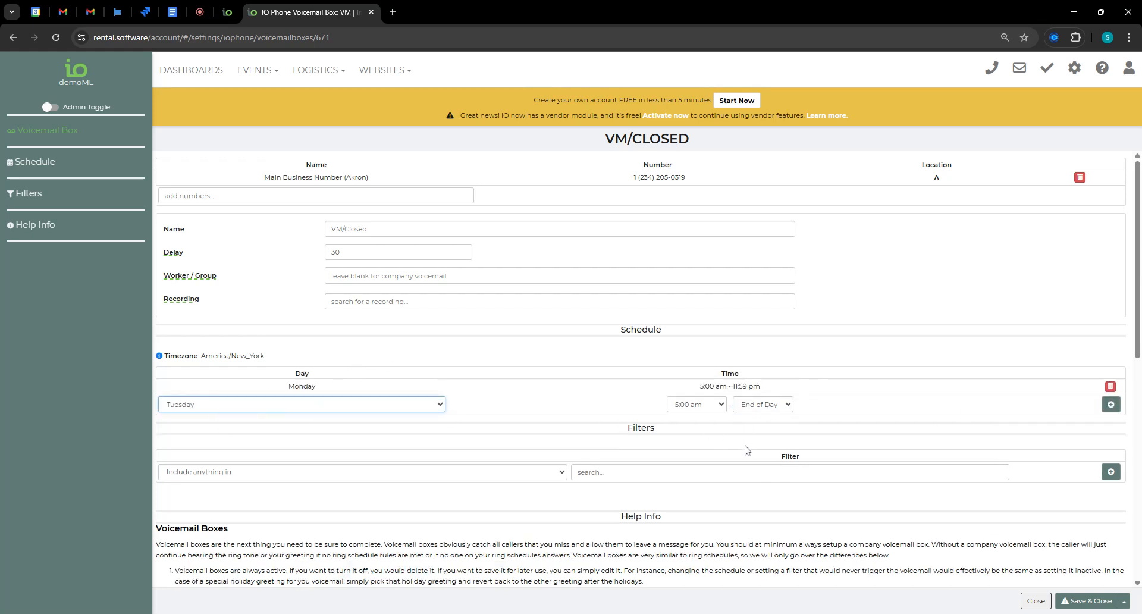
{"action": "left_click", "coordinate": [698, 404]}
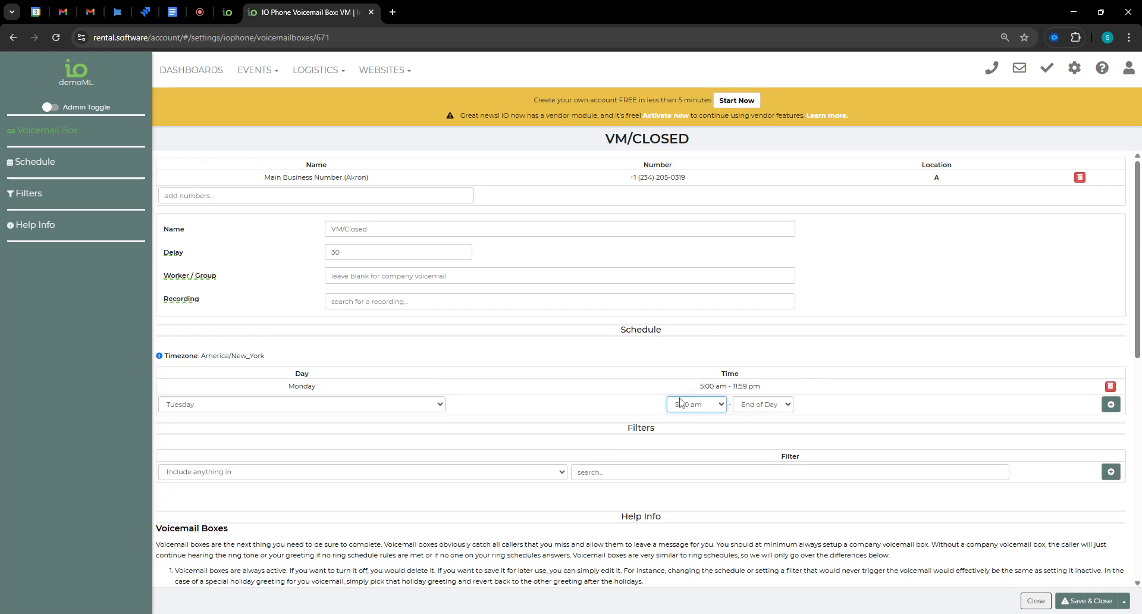
{"action": "left_click", "coordinate": [706, 127]}
{"action": "left_click", "coordinate": [775, 410]}
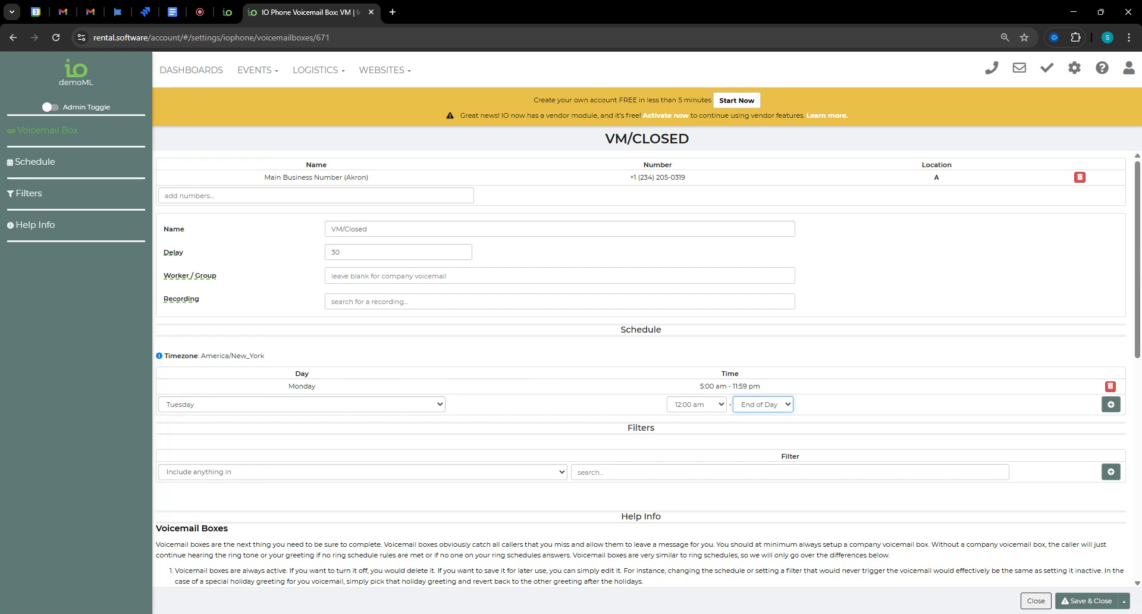
{"action": "left_click", "coordinate": [744, 348]}
{"action": "left_click", "coordinate": [749, 298]}
{"action": "left_click", "coordinate": [1110, 404]}
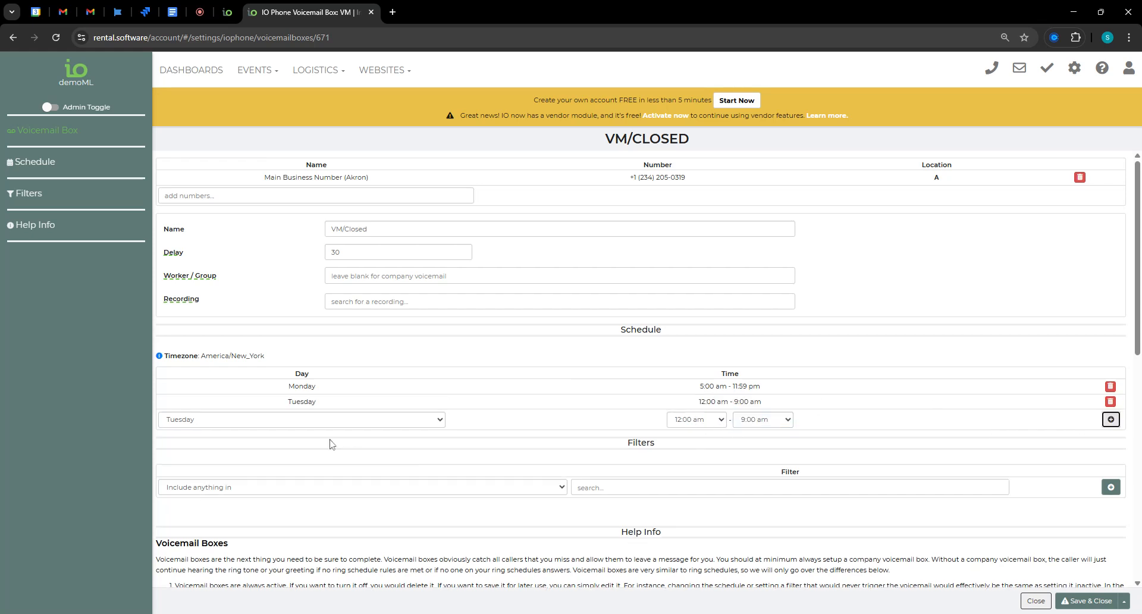
Step: Add a second Tuesday entry from 5:00 pm to End of Day to the voicemail box schedule
{"action": "left_click", "coordinate": [270, 424]}
{"action": "left_click", "coordinate": [213, 445]}
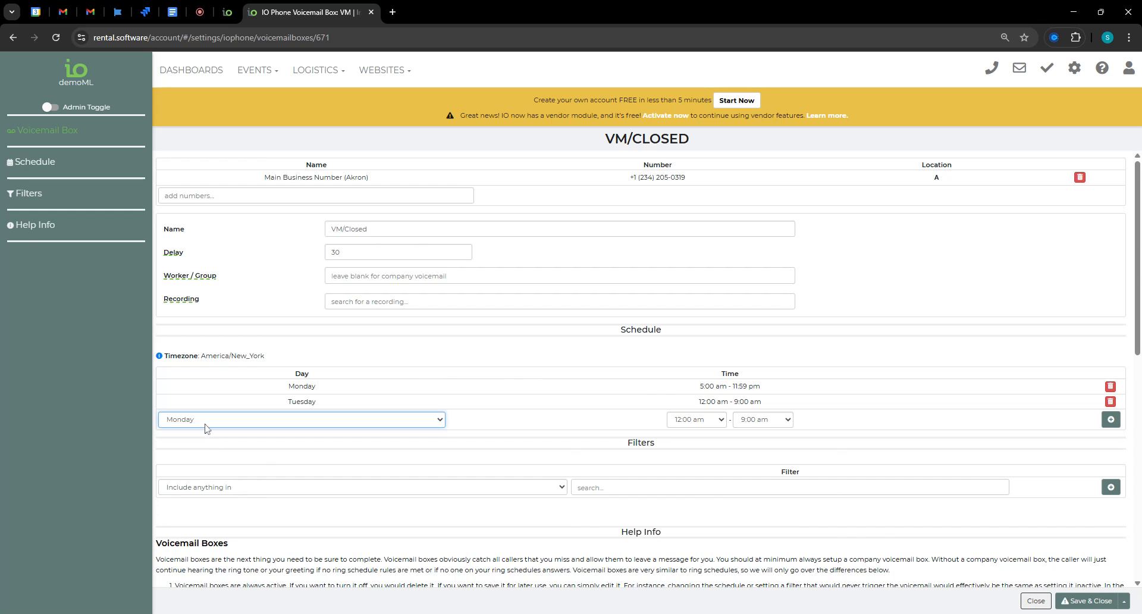
{"action": "left_click", "coordinate": [204, 424]}
{"action": "left_click", "coordinate": [190, 457]}
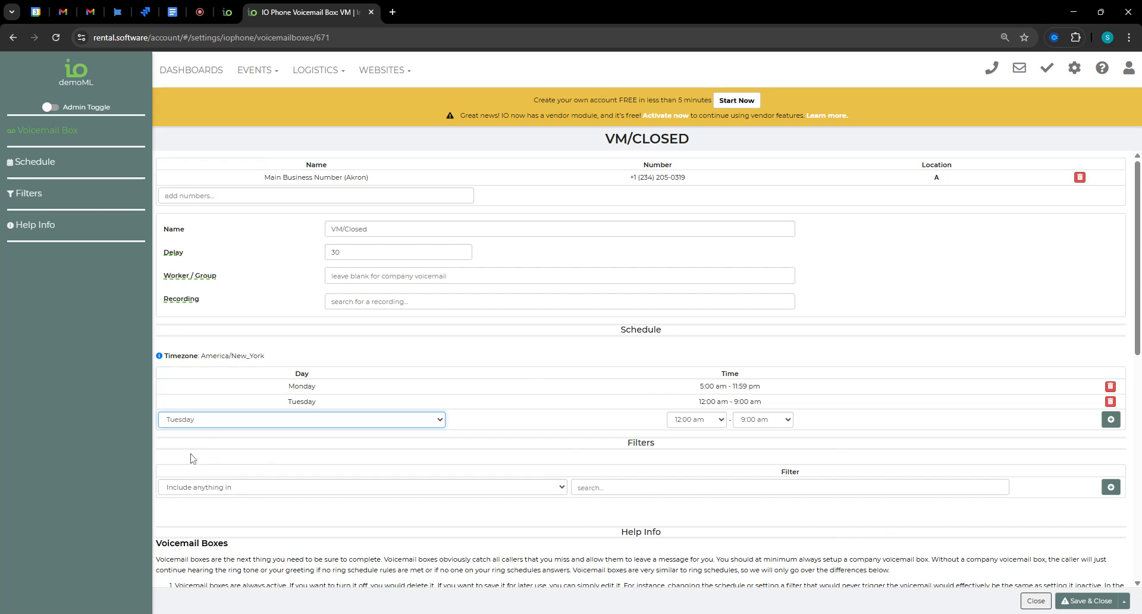
{"action": "left_click", "coordinate": [712, 422]}
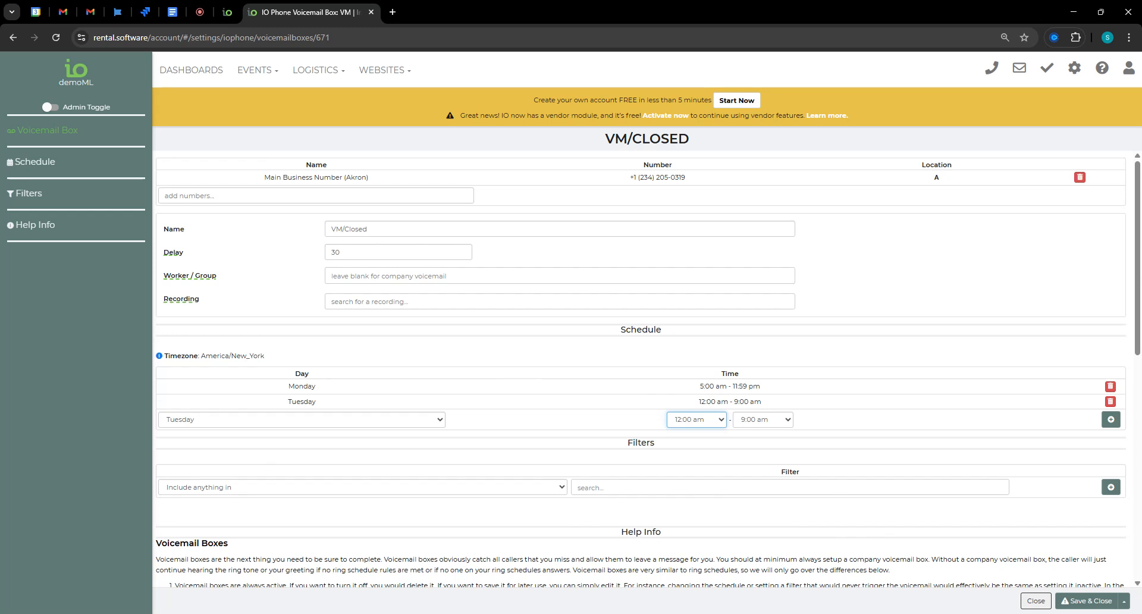
{"action": "left_click", "coordinate": [714, 311]}
{"action": "left_click", "coordinate": [765, 418]}
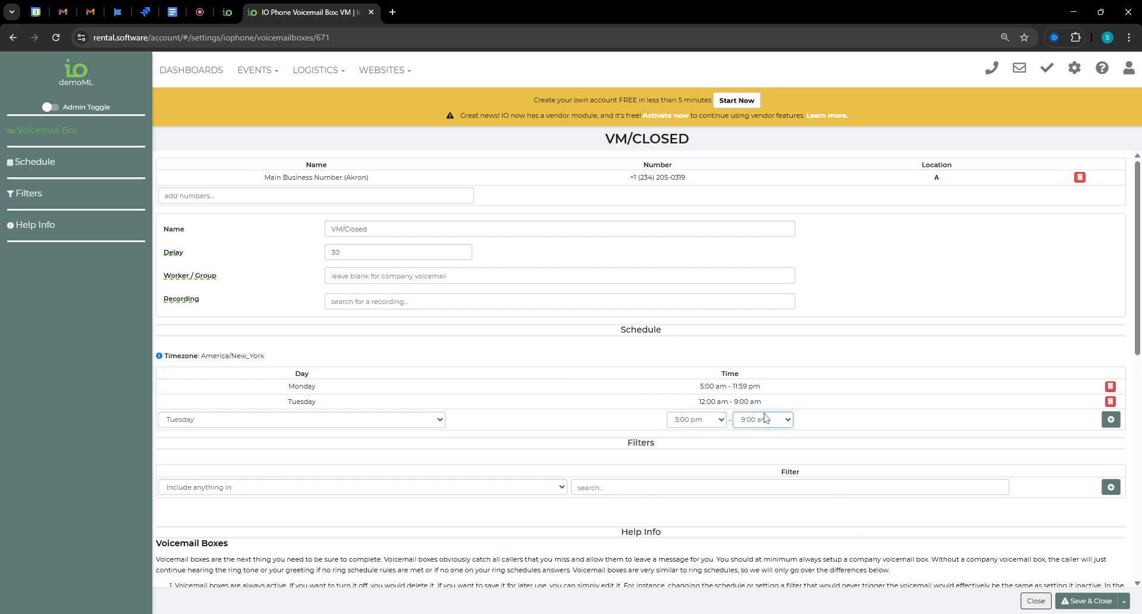
{"action": "left_click", "coordinate": [764, 413]}
{"action": "left_click", "coordinate": [1110, 420]}
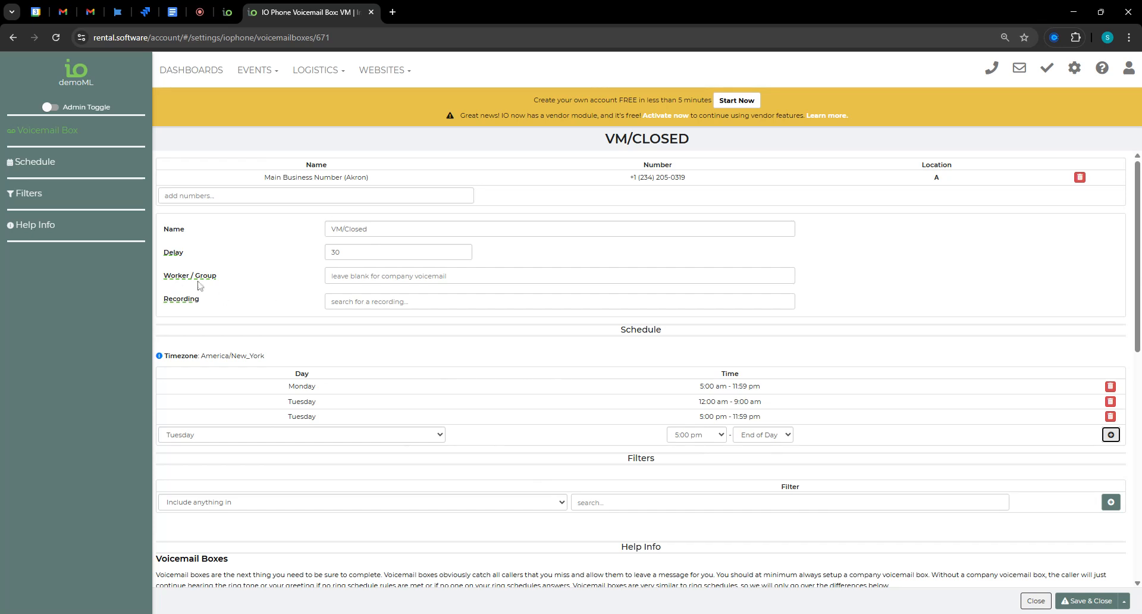
Step: Set the voicemail box's delay to 0 and close the box without saving
{"action": "left_click", "coordinate": [287, 287]}
{"action": "double_click", "coordinate": [335, 252]}
{"action": "type", "text": "0"}
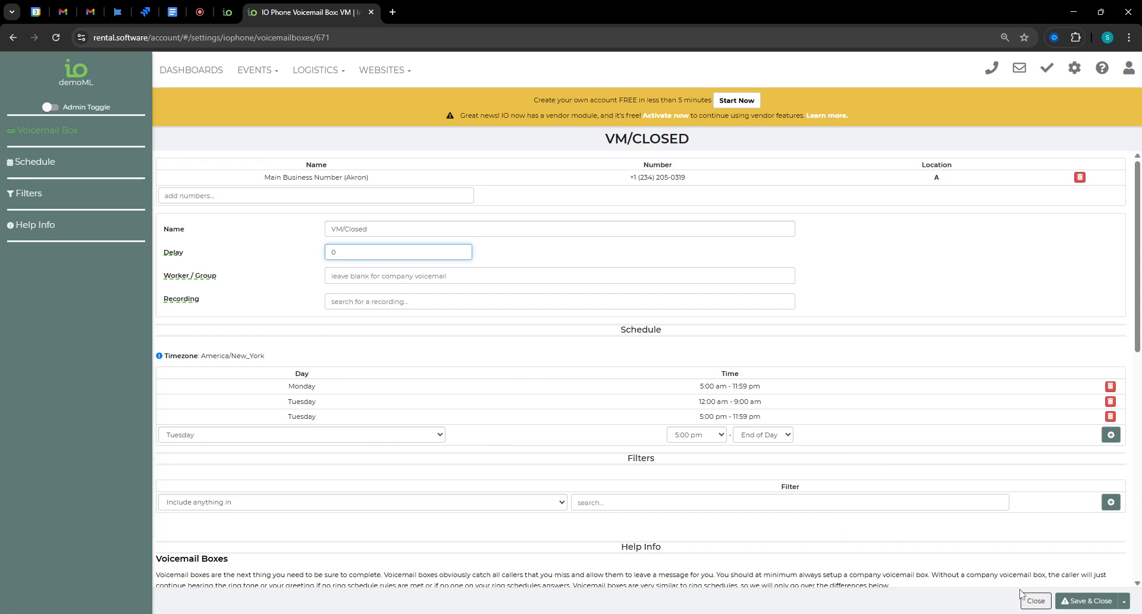
{"action": "left_click", "coordinate": [1036, 600]}
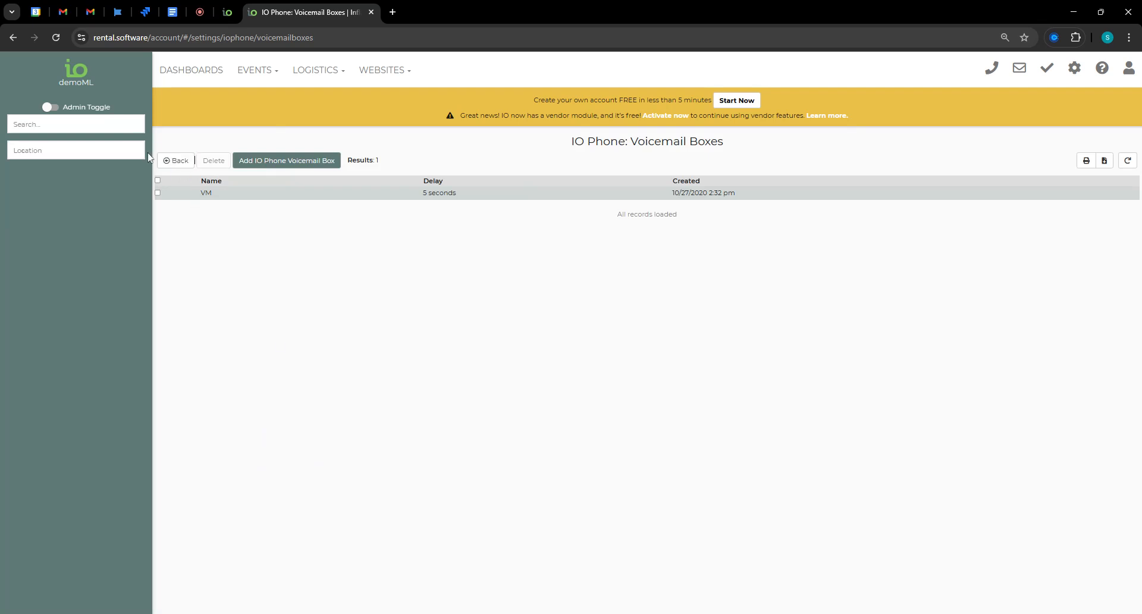
Step: Draft a new IO Phone extension named Sales with digit 1 and close the form without saving
{"action": "left_click", "coordinate": [174, 159]}
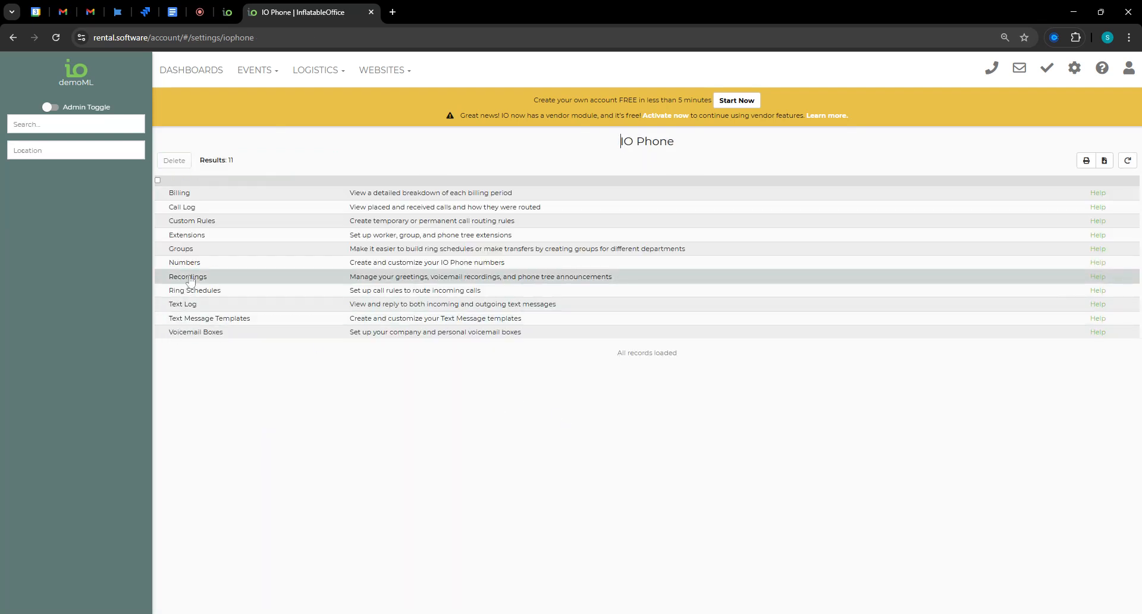
{"action": "left_click", "coordinate": [192, 239]}
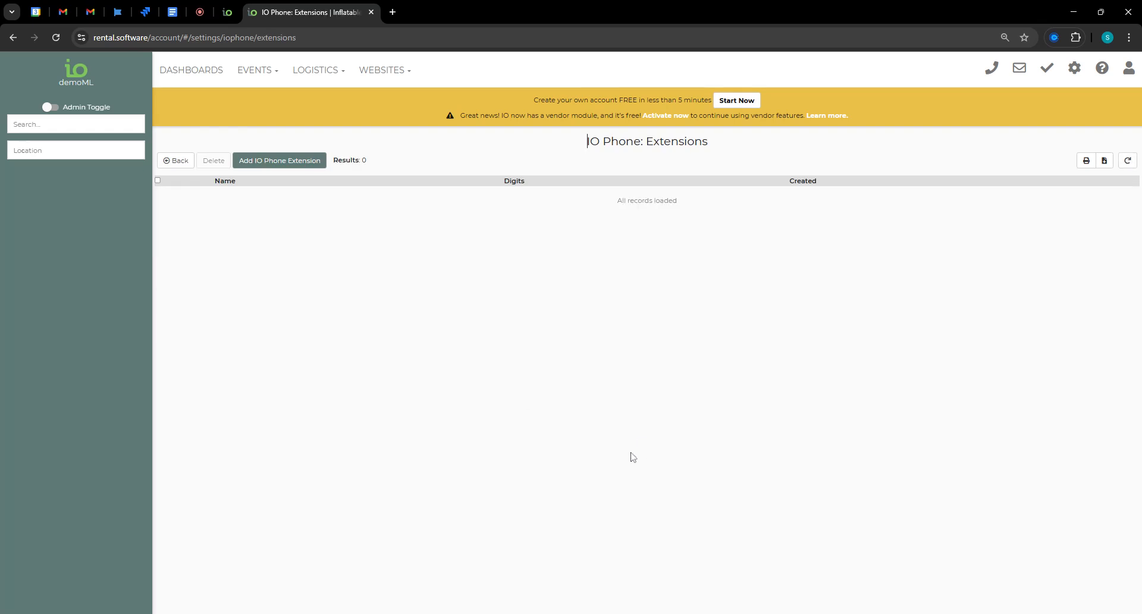
{"action": "left_click", "coordinate": [256, 159]}
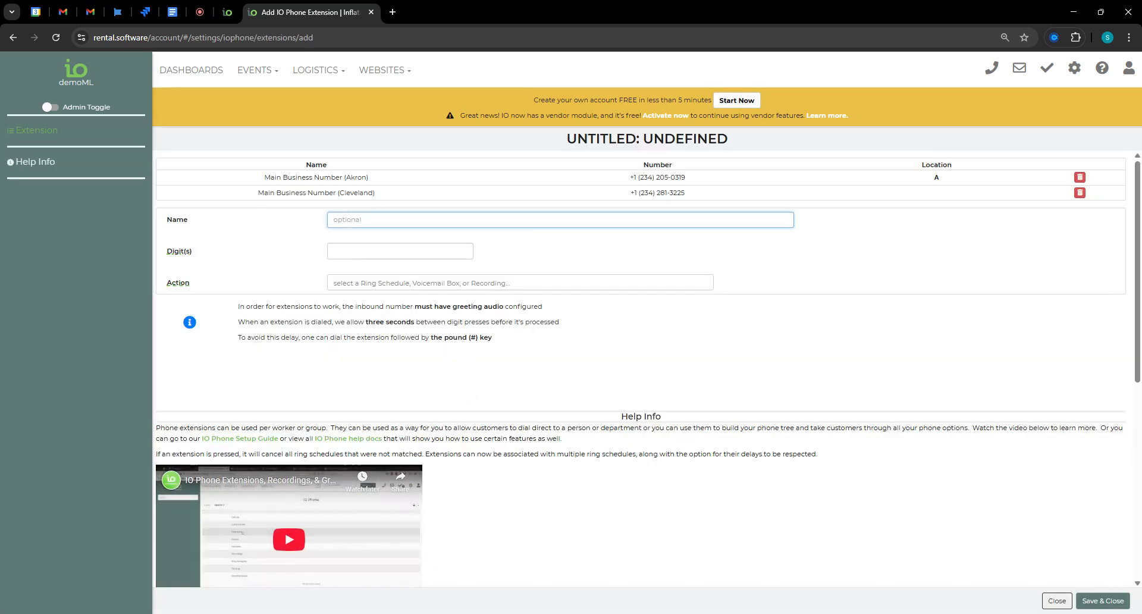
{"action": "type", "text": "Sales"}
{"action": "key", "text": "Tab"}
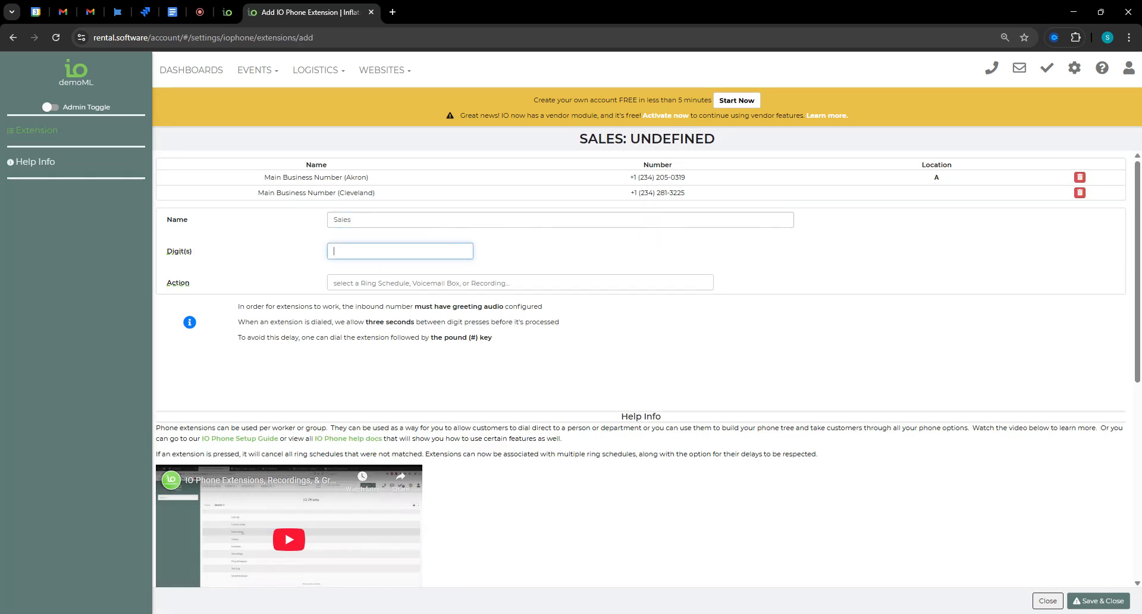
{"action": "left_click", "coordinate": [399, 370]}
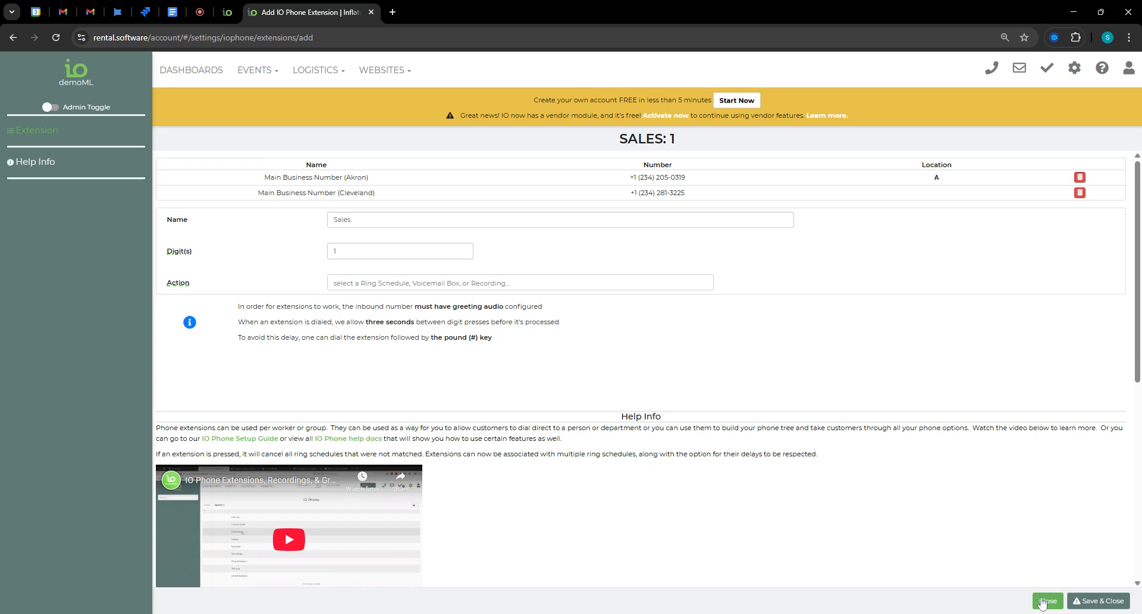
{"action": "left_click", "coordinate": [1048, 600]}
Step: Enable Extensions Only on the akron 614 ring schedule and close the schedule without saving
{"action": "left_click", "coordinate": [170, 162]}
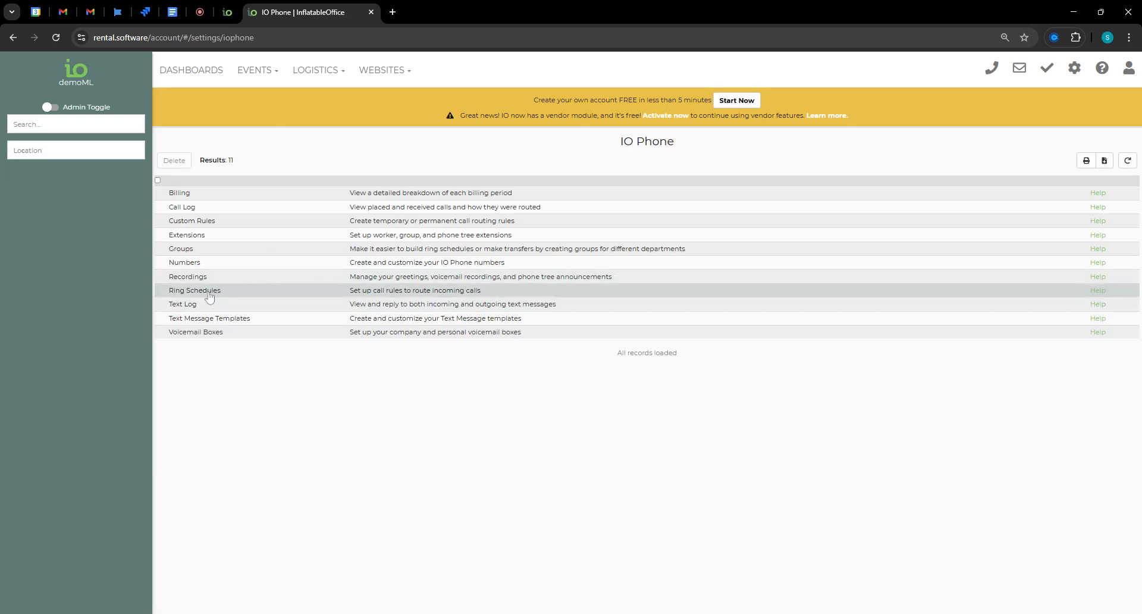
{"action": "left_click", "coordinate": [213, 291]}
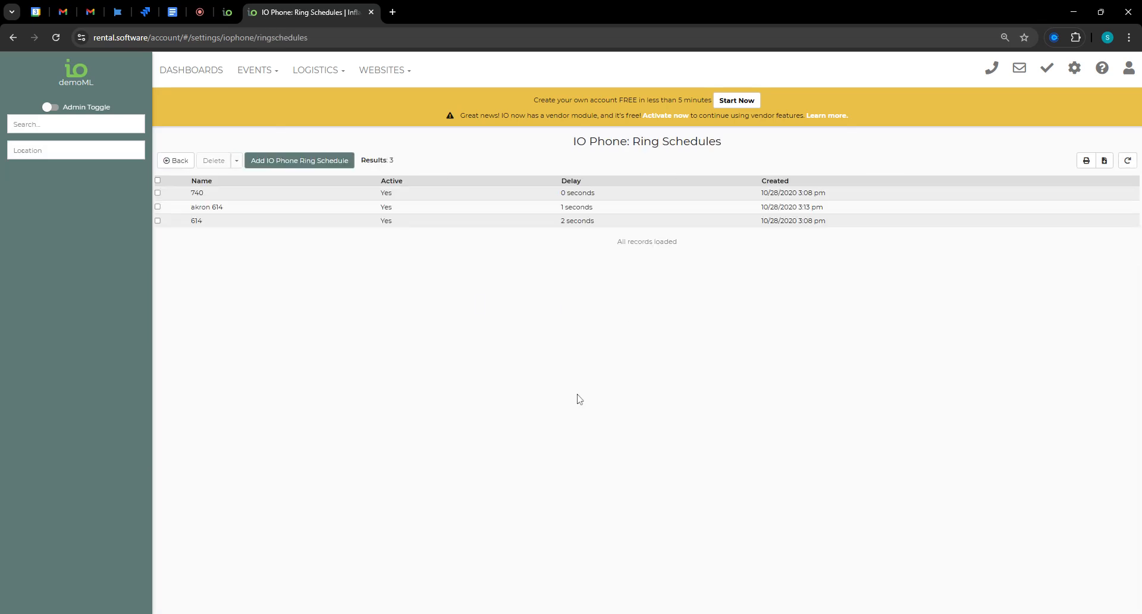
{"action": "left_click", "coordinate": [563, 208]}
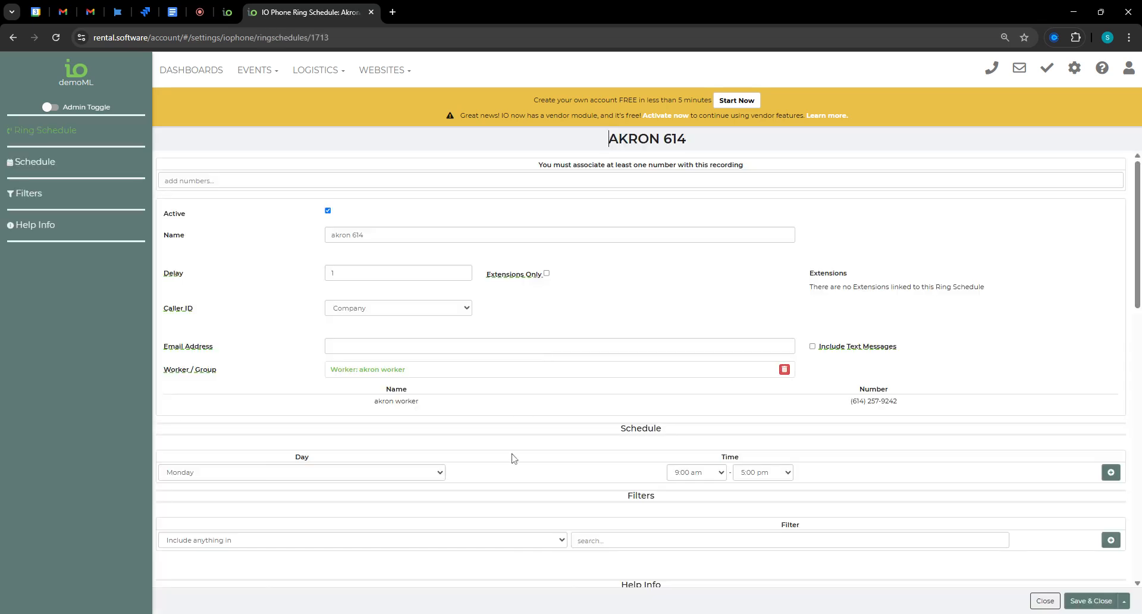
{"action": "left_click", "coordinate": [547, 273]}
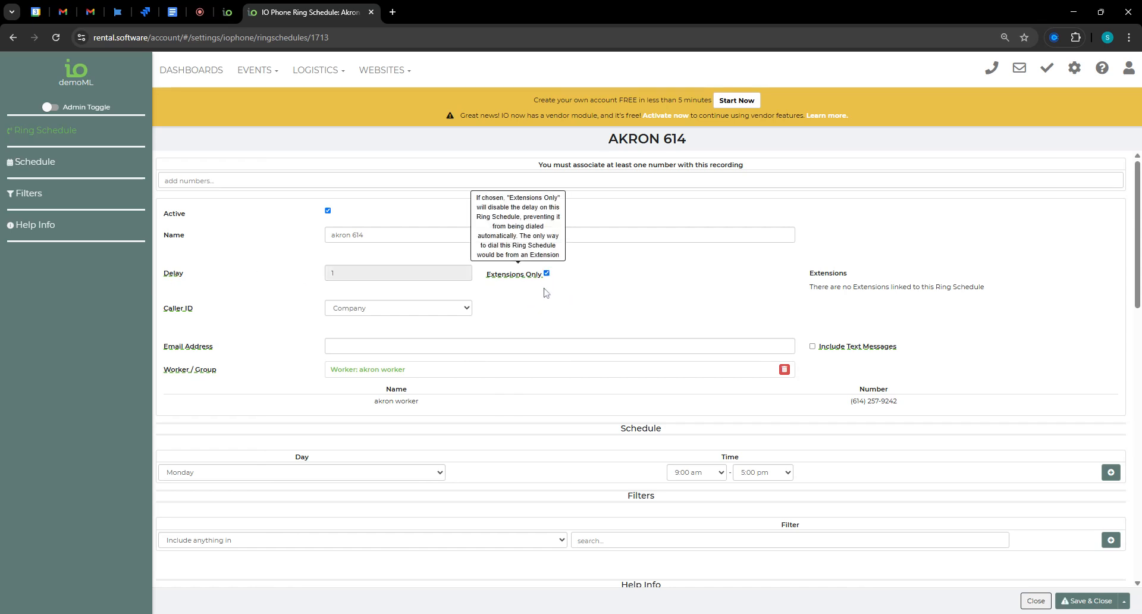
{"action": "left_click", "coordinate": [364, 372]}
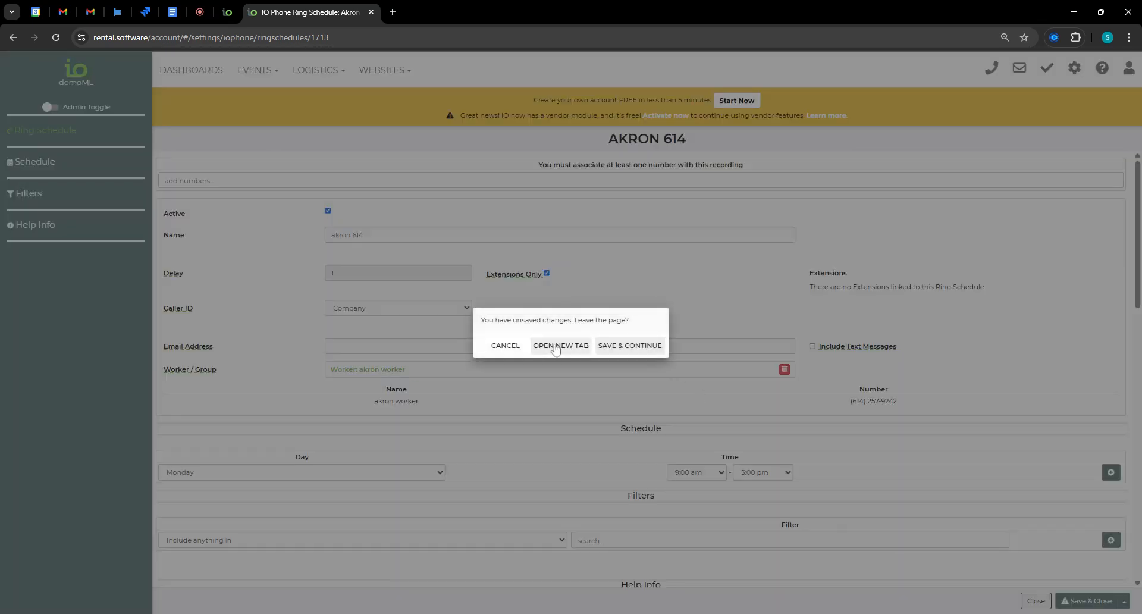
{"action": "left_click", "coordinate": [505, 347]}
{"action": "left_click", "coordinate": [1035, 602]}
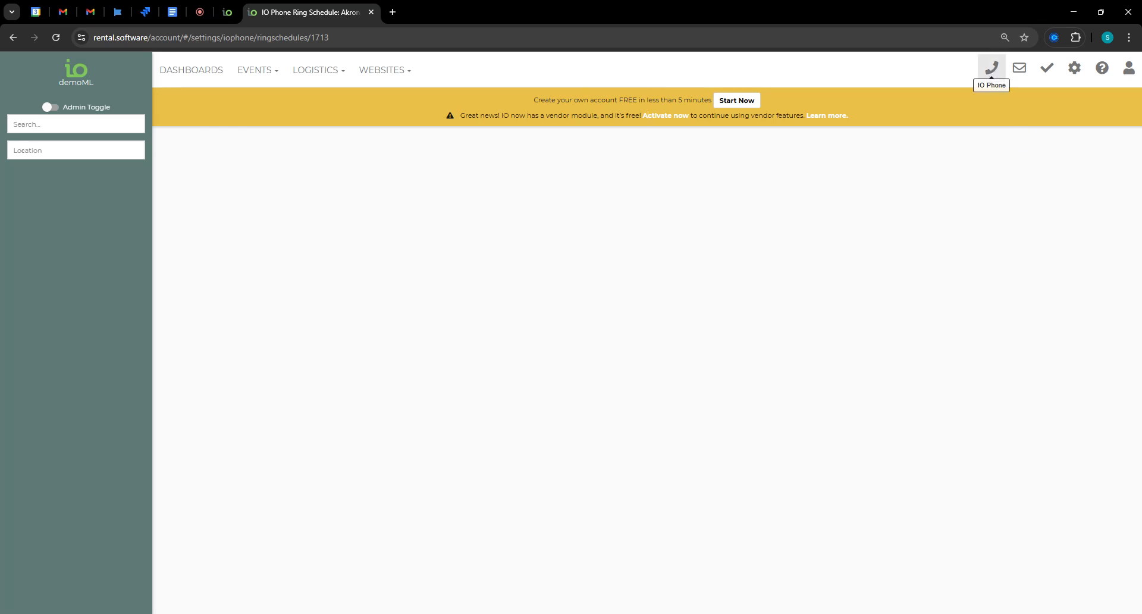
Step: Turn on the Admin Toggle while viewing the IO Phone call bar, and hide the bar again
{"action": "left_click", "coordinate": [992, 67]}
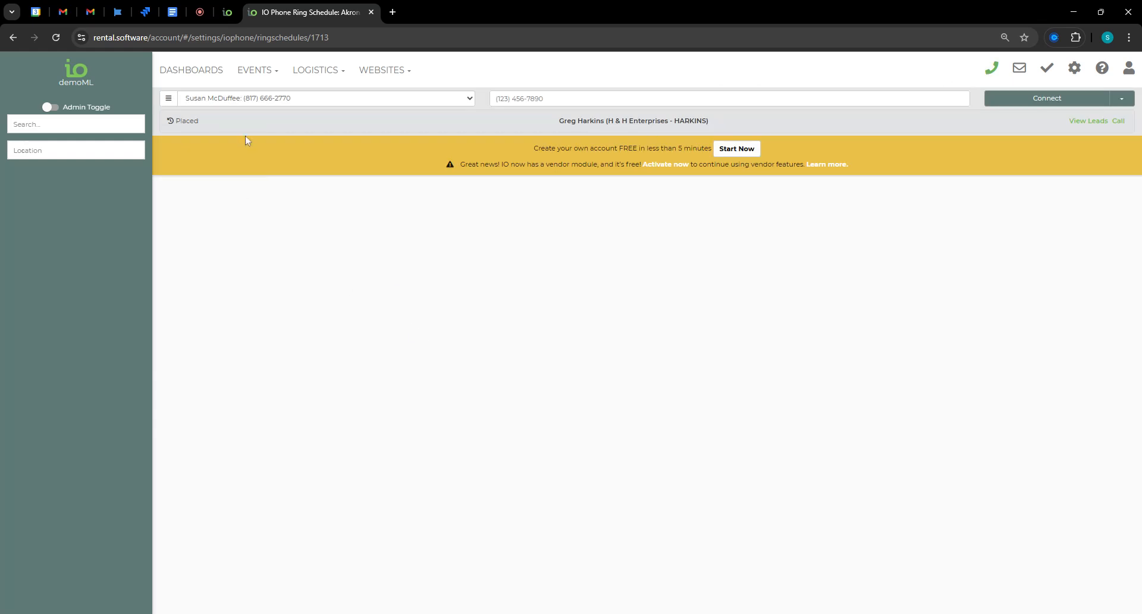
{"action": "left_click", "coordinate": [161, 99]}
{"action": "left_click", "coordinate": [55, 106]}
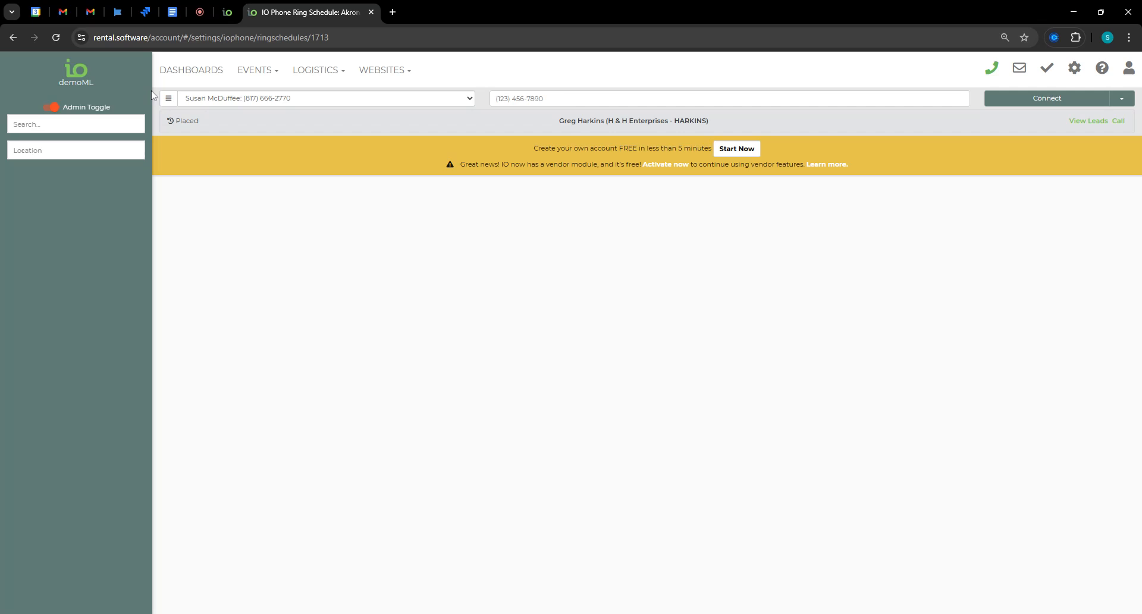
{"action": "left_click", "coordinate": [196, 101]}
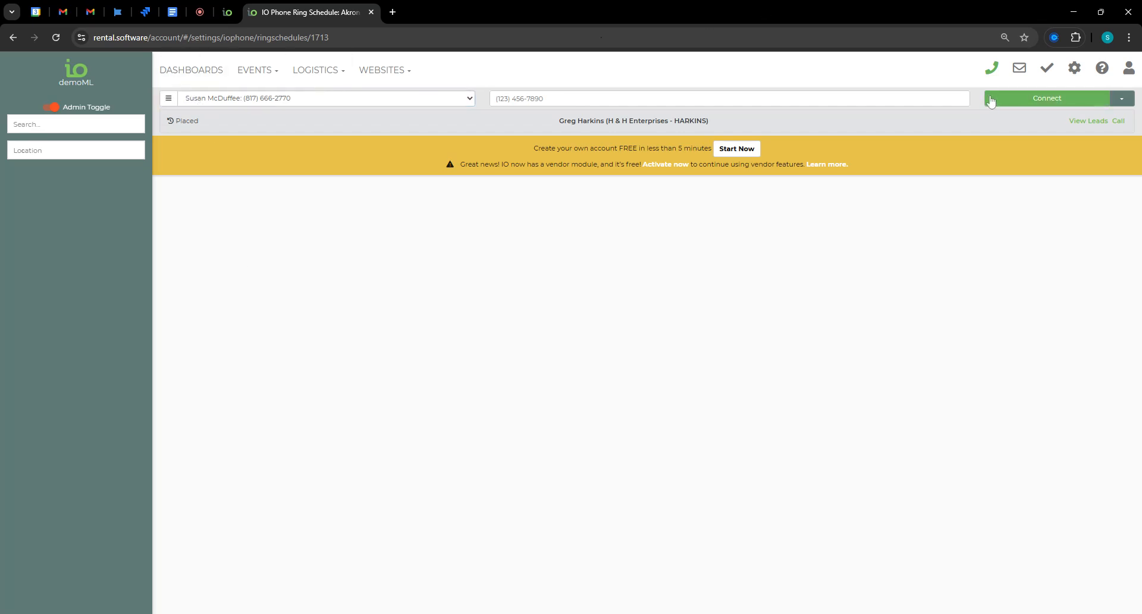
{"action": "left_click", "coordinate": [999, 69]}
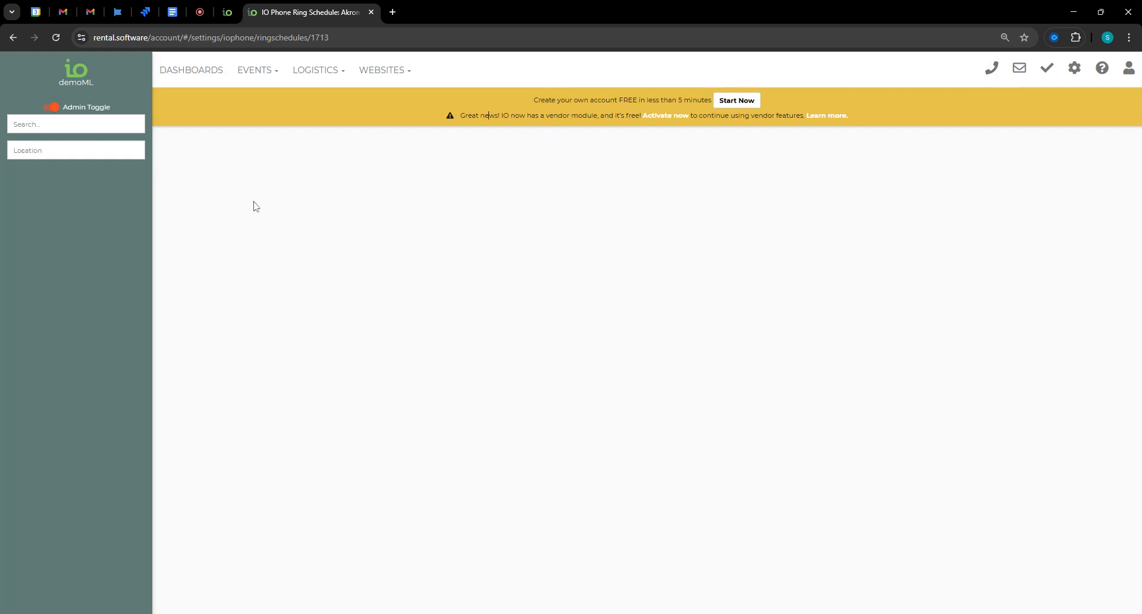
Step: Show the IO Phone bar in Text mode and view the message templates it offers
{"action": "left_click", "coordinate": [991, 68]}
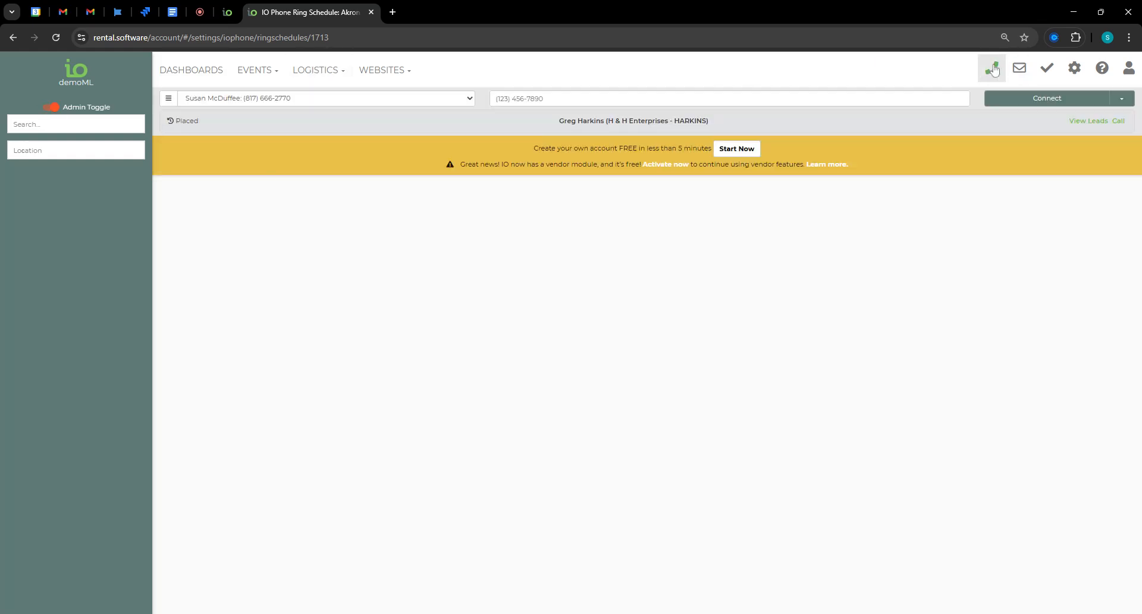
{"action": "left_click", "coordinate": [269, 99]}
{"action": "left_click", "coordinate": [235, 108]}
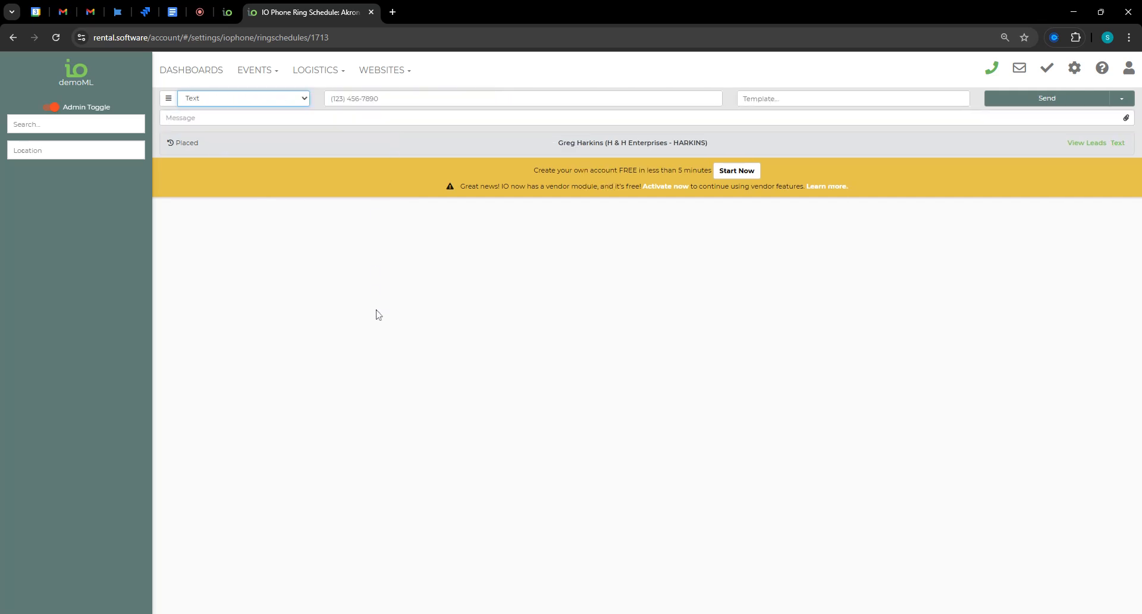
{"action": "left_click", "coordinate": [394, 343]}
{"action": "left_click", "coordinate": [468, 301]}
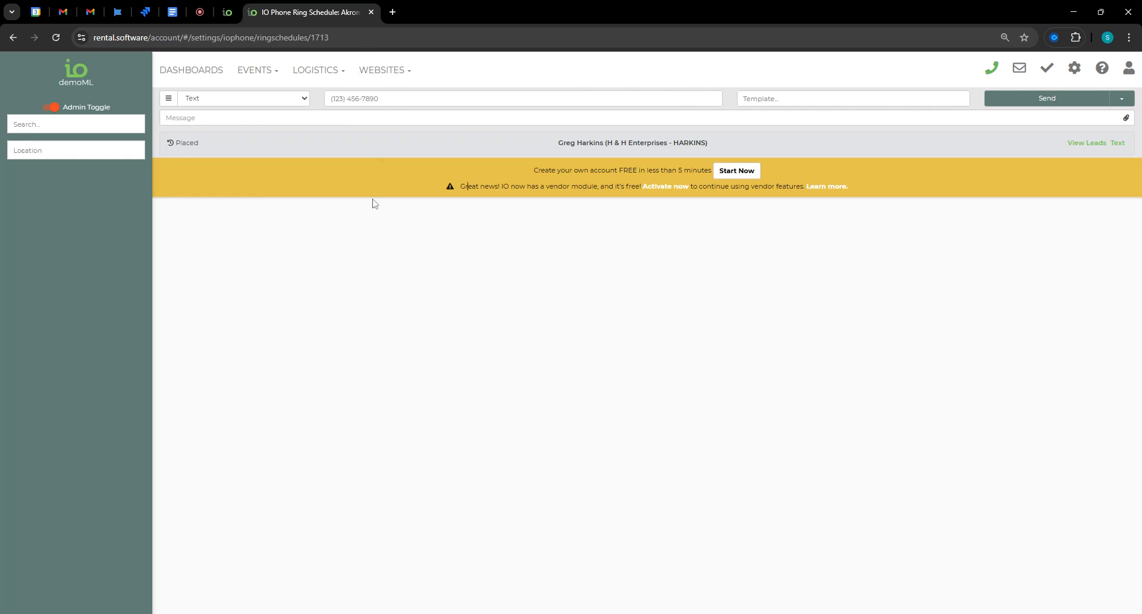
{"action": "left_click", "coordinate": [832, 98]}
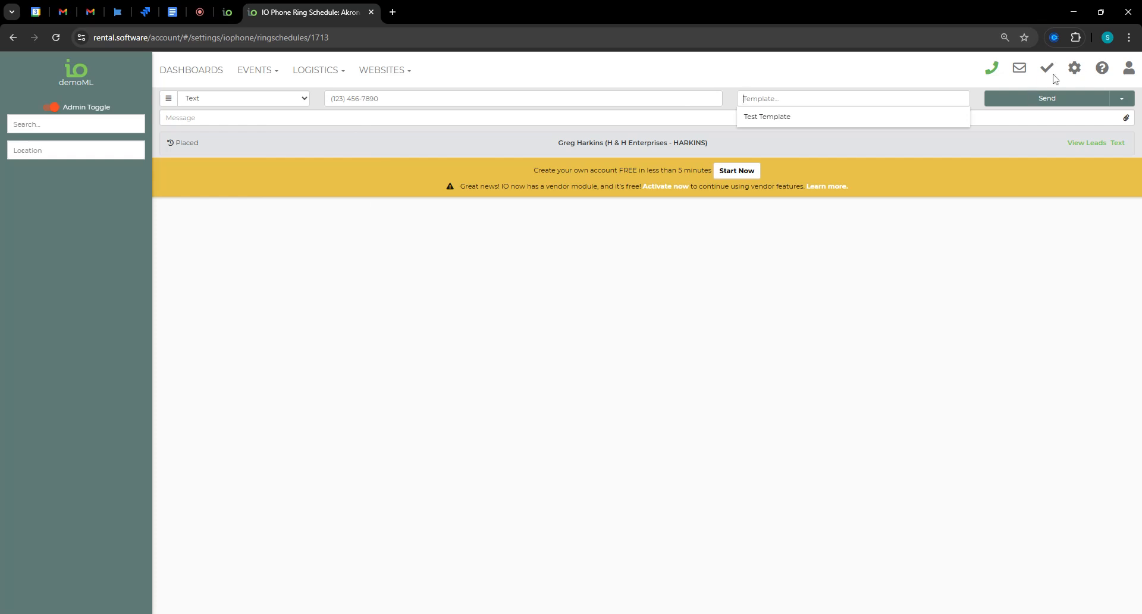
Step: View Test Template in the IO Phone text message templates and close it without changes
{"action": "left_click", "coordinate": [1078, 74]}
{"action": "left_click", "coordinate": [1078, 74]}
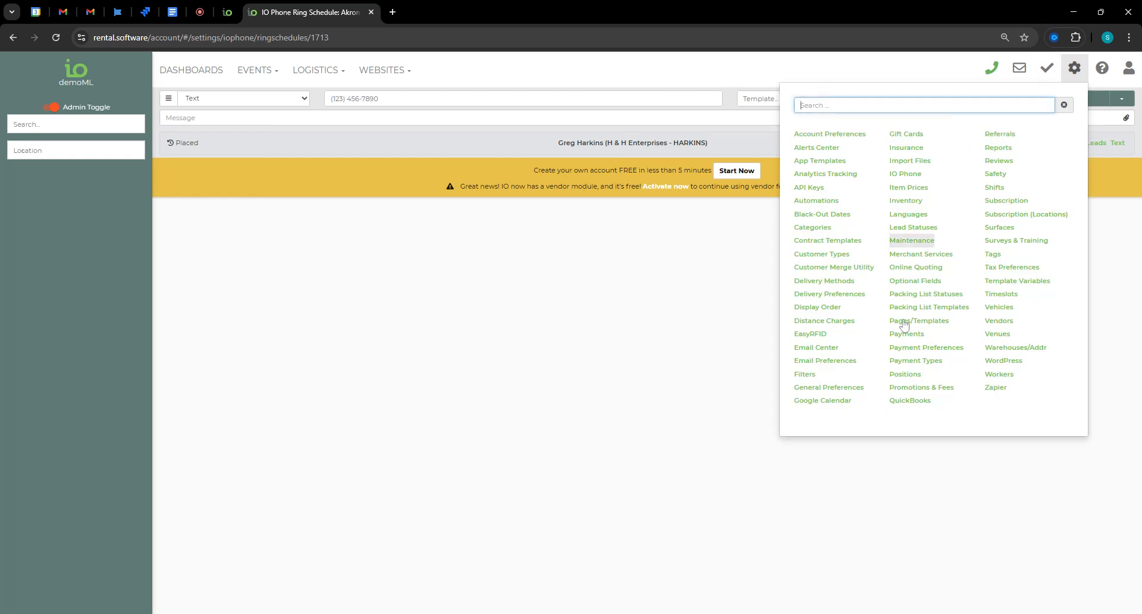
{"action": "left_click", "coordinate": [900, 177]}
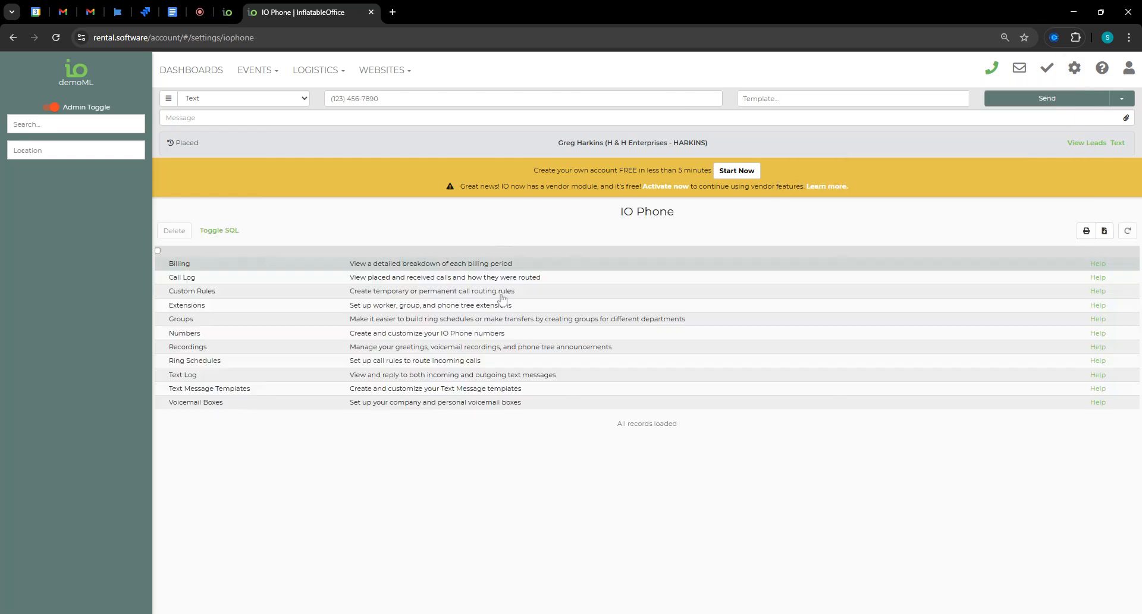
{"action": "left_click", "coordinate": [212, 391]}
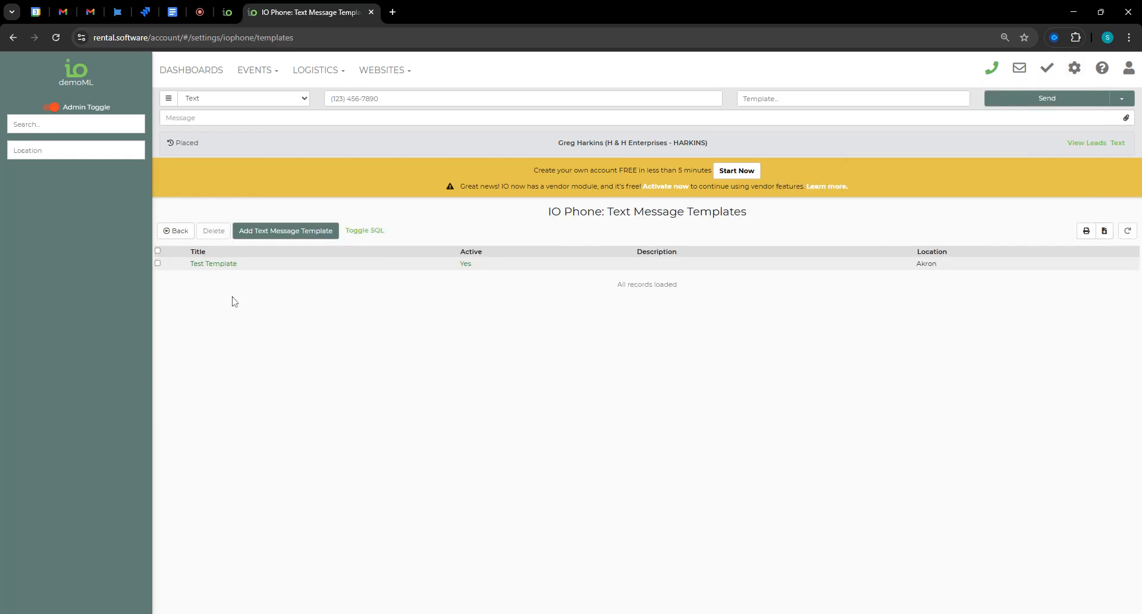
{"action": "left_click", "coordinate": [213, 264]}
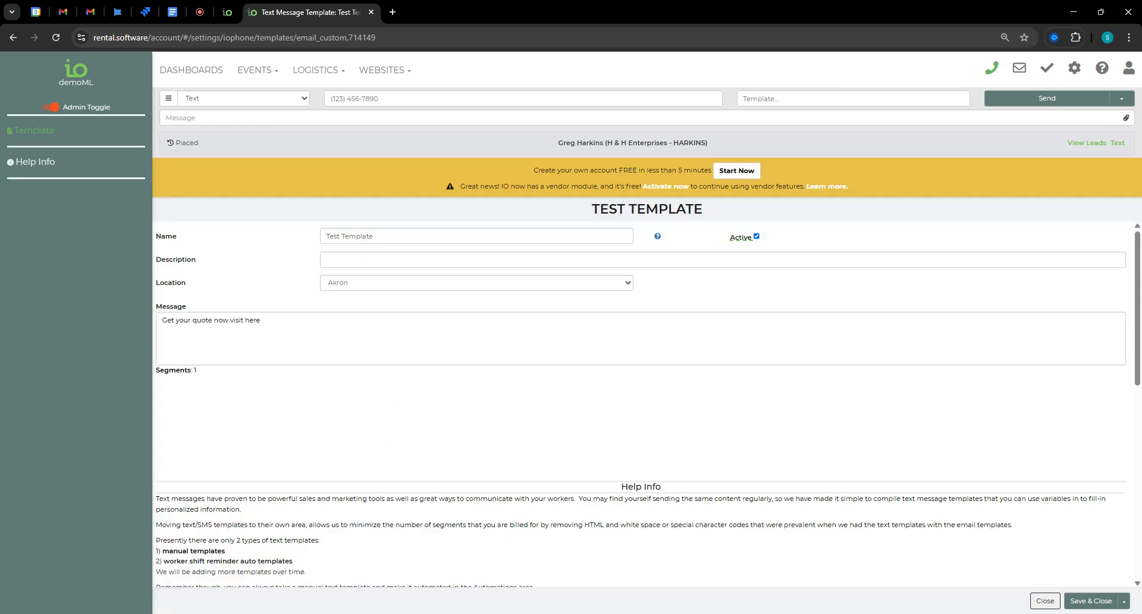
{"action": "left_click", "coordinate": [1045, 600]}
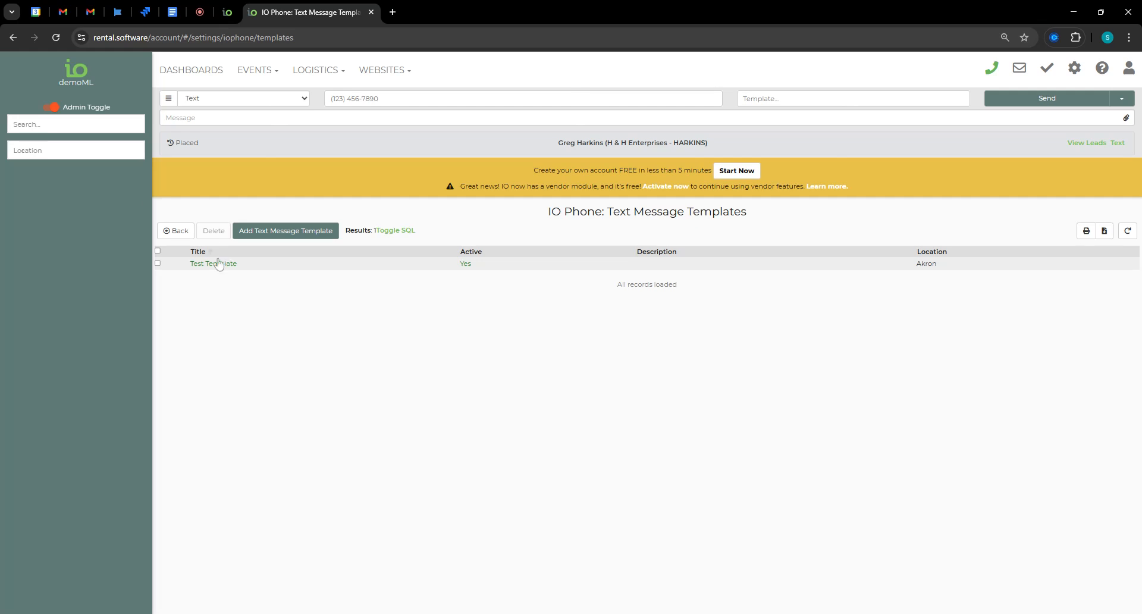